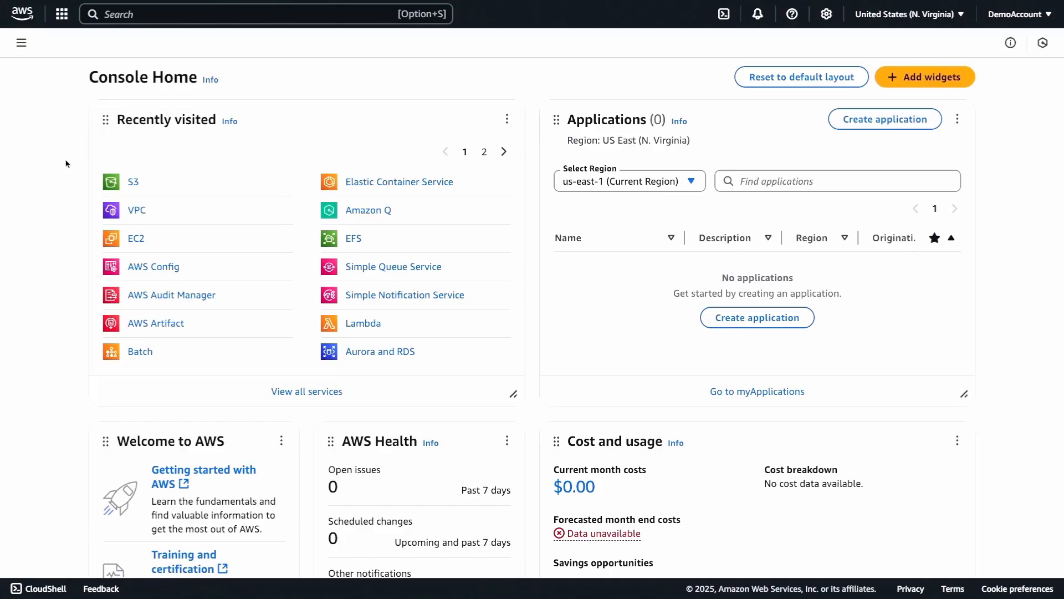
Step: Search for the S3 service and open its console page
left_click(115, 16)
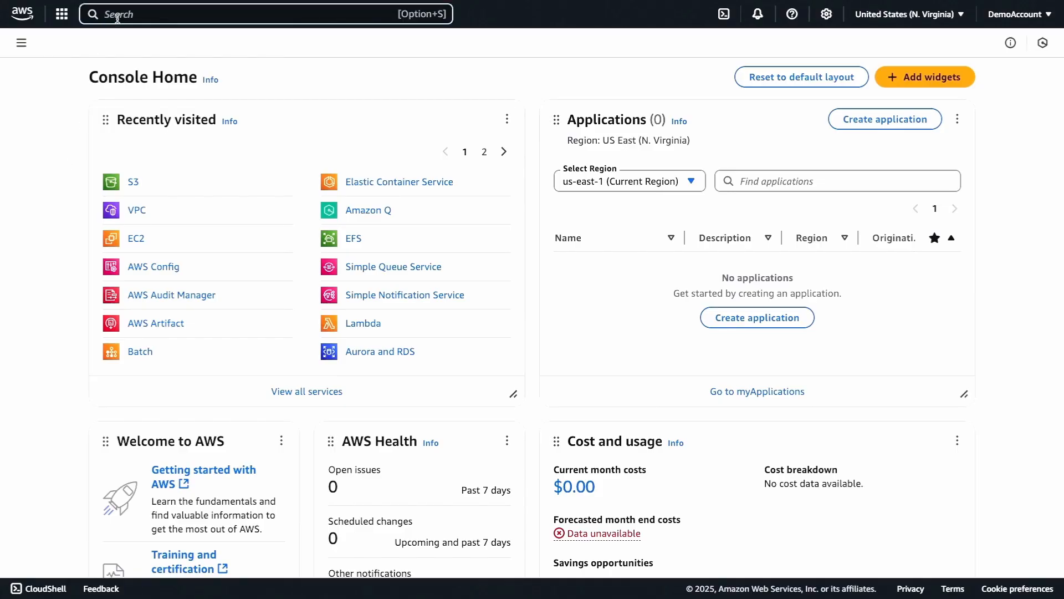
type("s3")
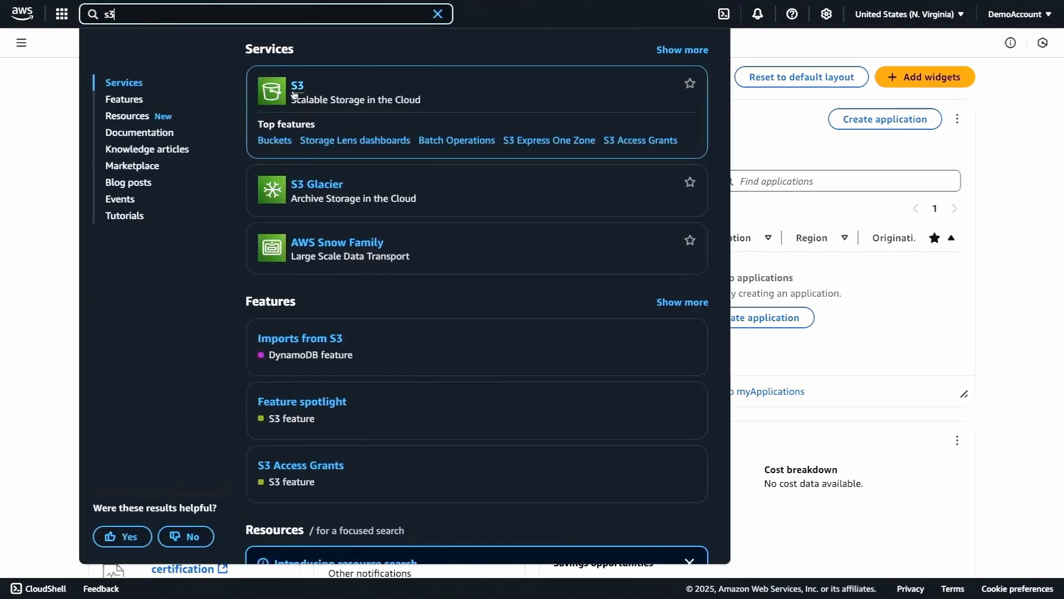
left_click(294, 94)
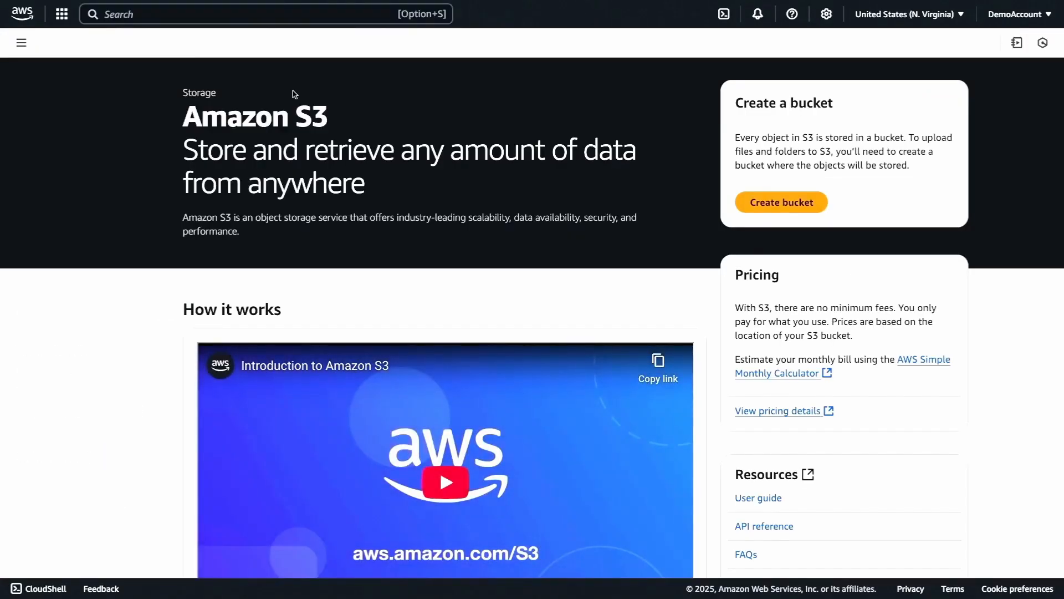
Step: Create a general purpose bucket named morgan-bucket-2025, keeping the default ownership, public access, versioning and encryption settings
left_click(765, 206)
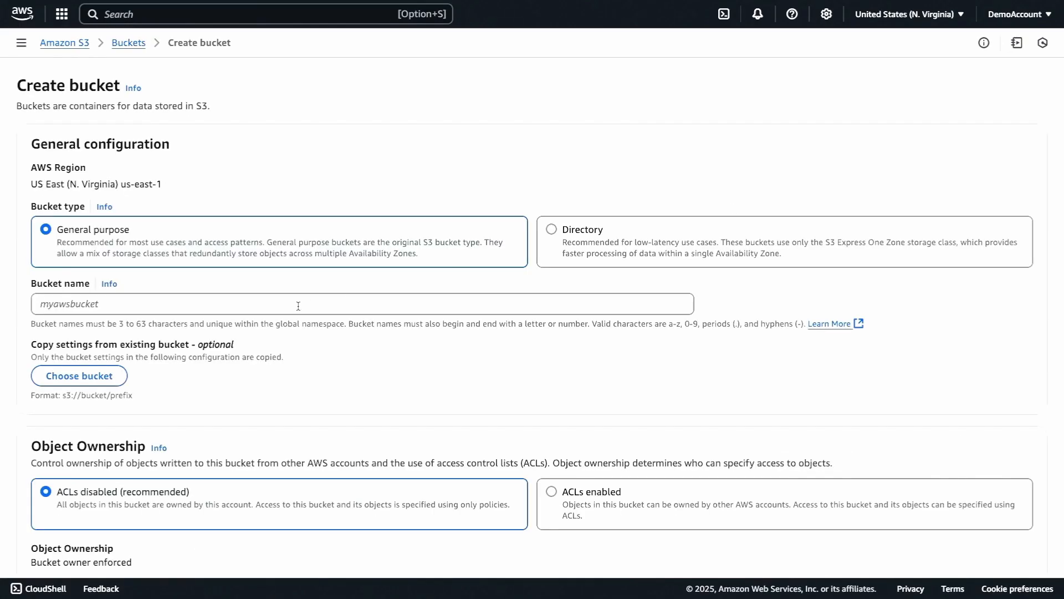
left_click(298, 305)
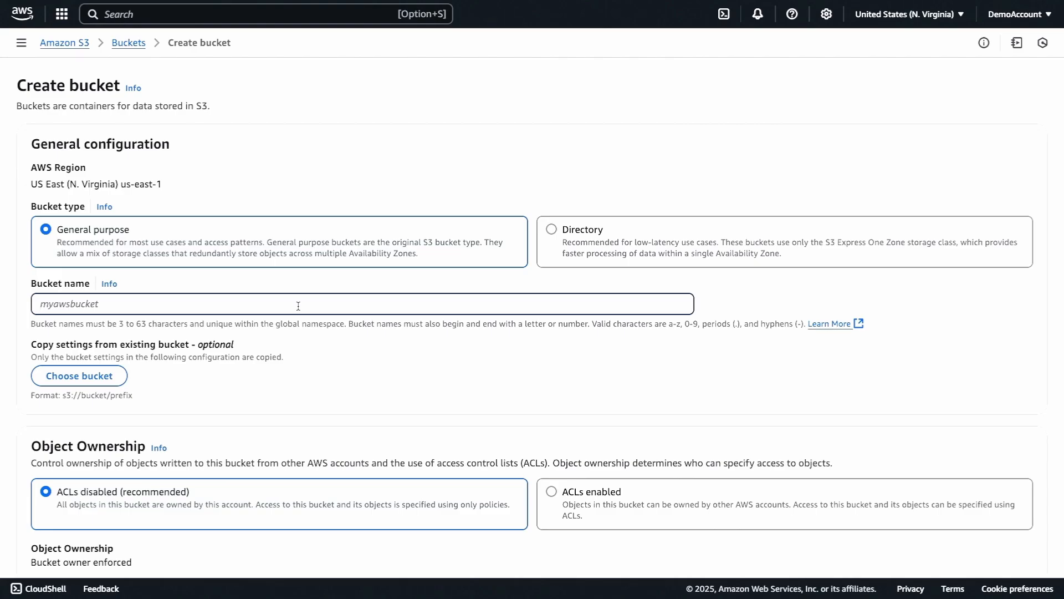
type("morgan-bucket-2025")
scroll(255, 396, "down", 1)
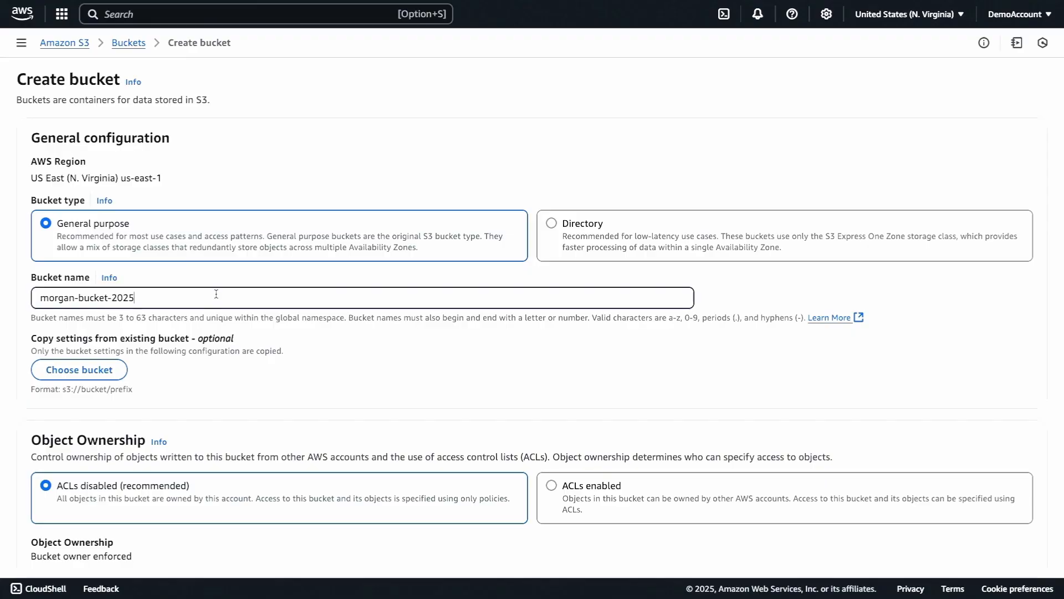
scroll(216, 297, "down", 3)
scroll(216, 296, "down", 5)
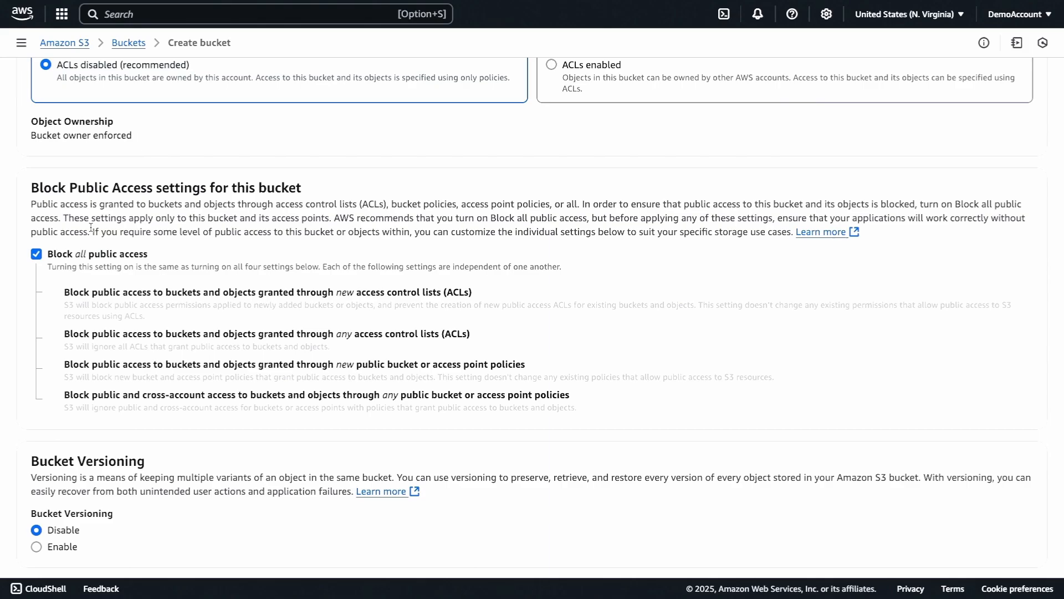
scroll(91, 227, "down", 9)
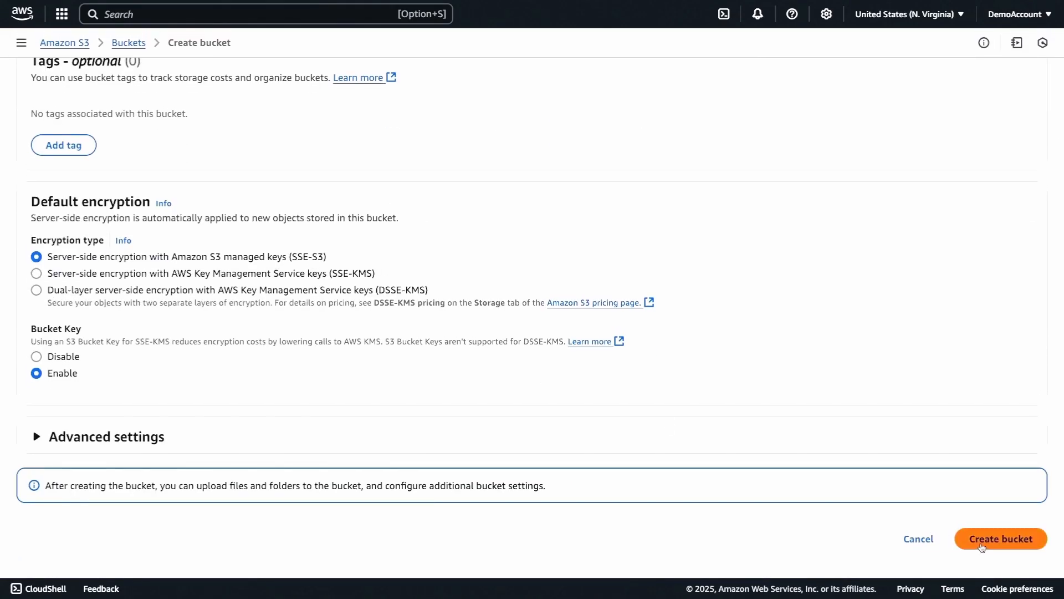
left_click(982, 546)
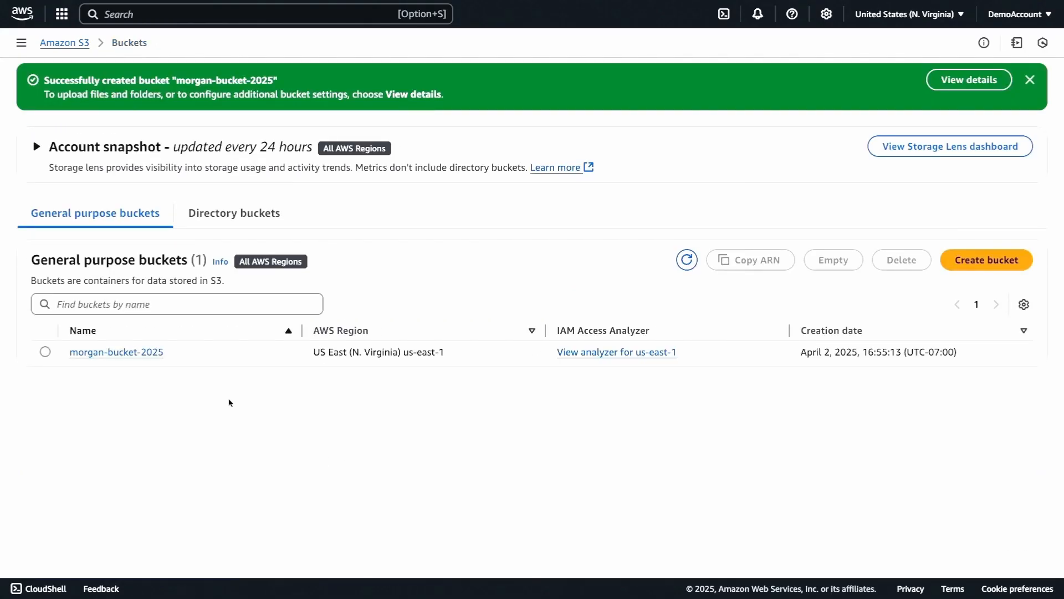
Step: Open morgan-bucket-2025 and create a folder named "folder" in it without specifying an encryption key
left_click(116, 352)
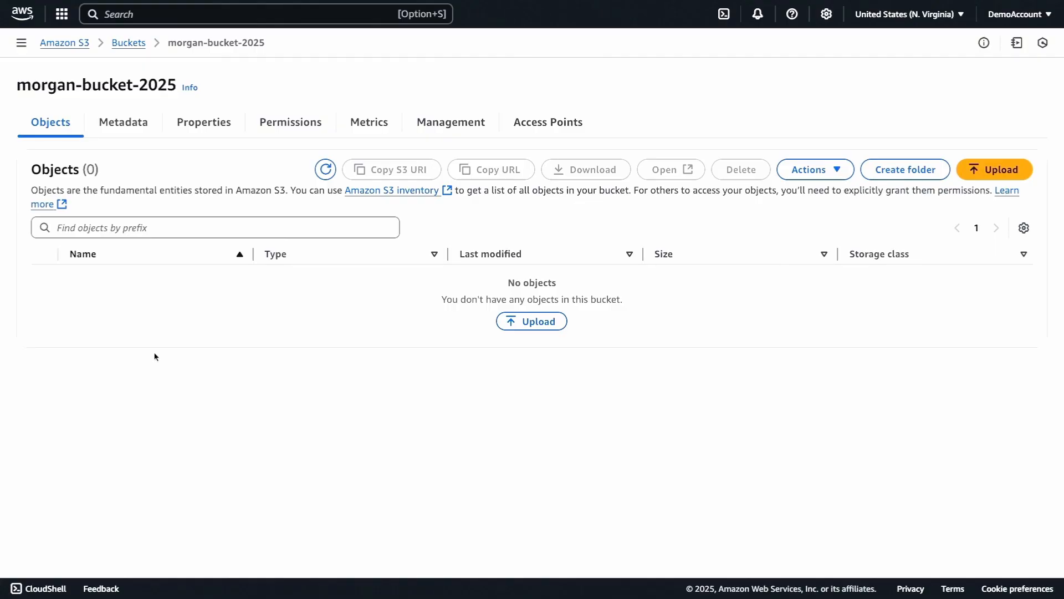
left_click(919, 174)
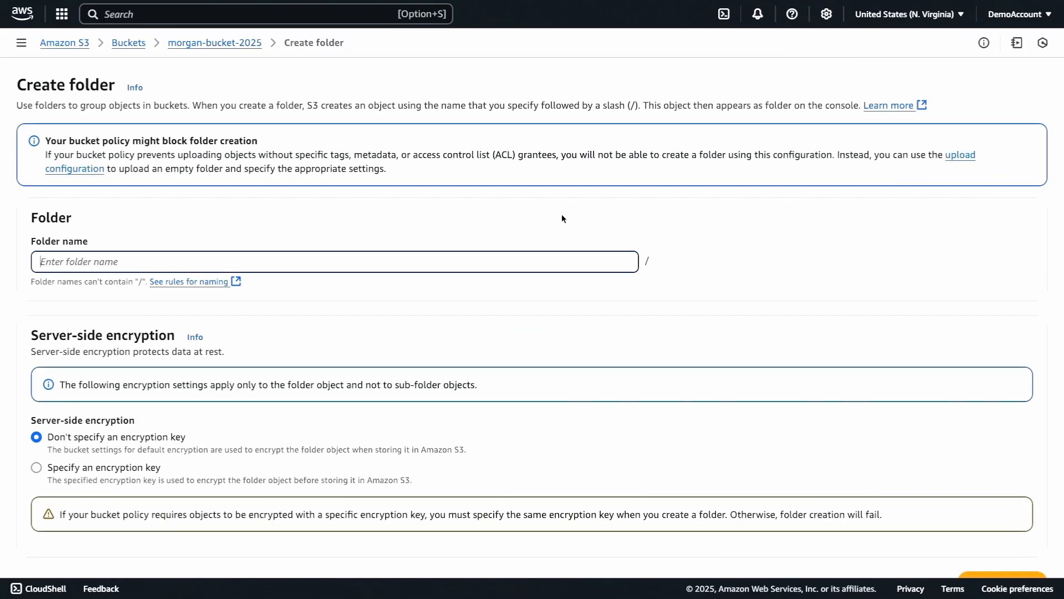
left_click(390, 247)
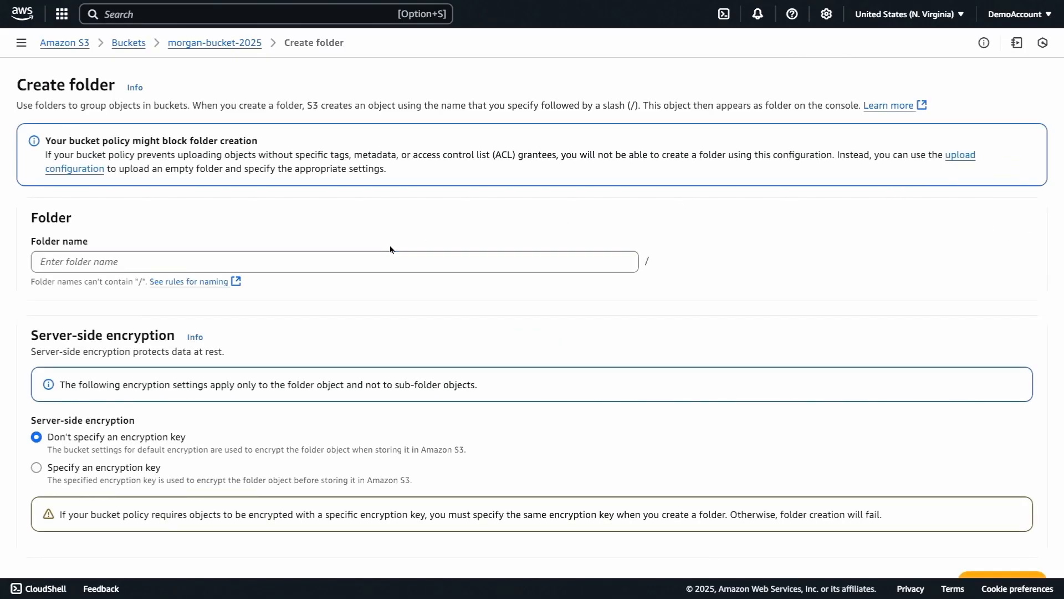
left_click(390, 258)
type("folder")
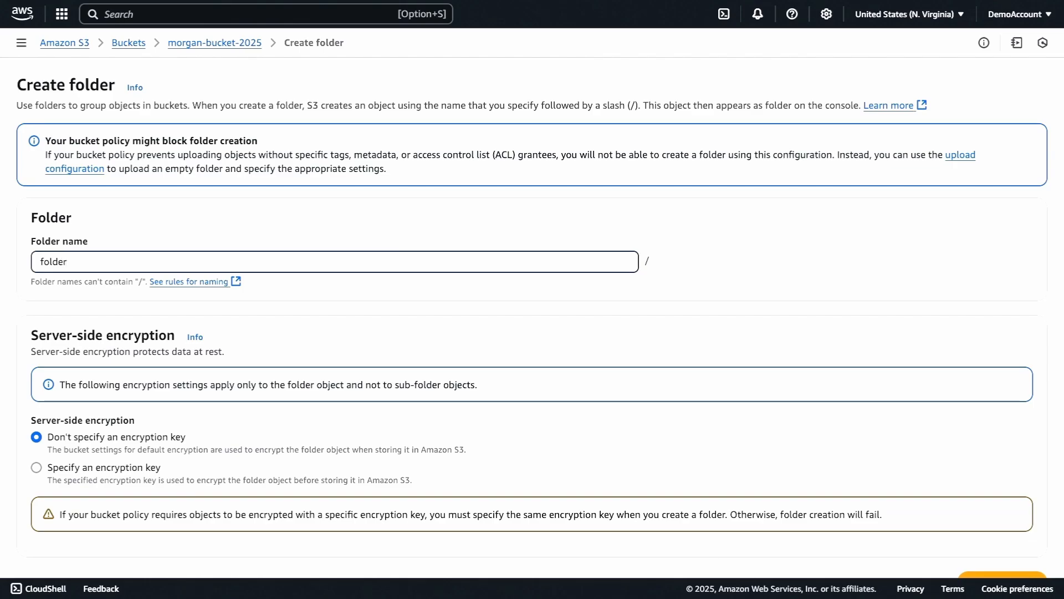
scroll(285, 363, "down", 1)
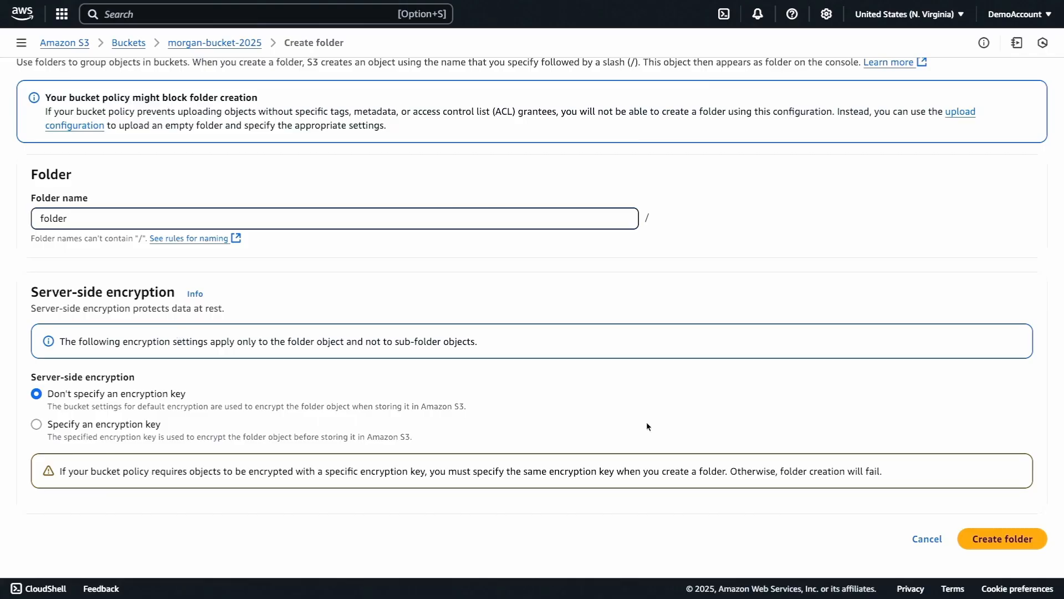
left_click(975, 538)
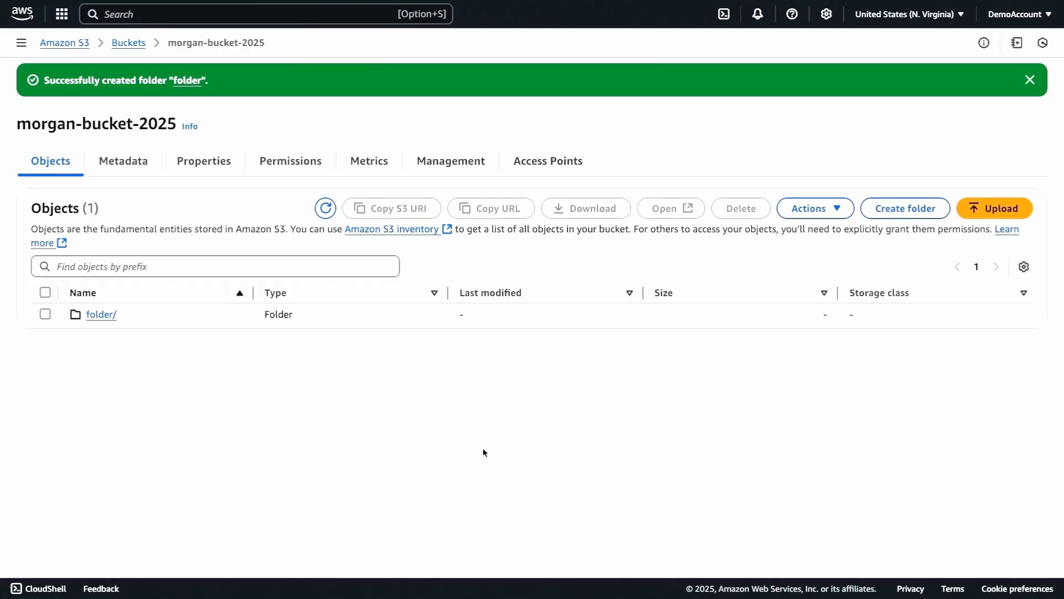
Step: Open the new folder, start an upload and add demo-file.txt from the Desktop
left_click(101, 314)
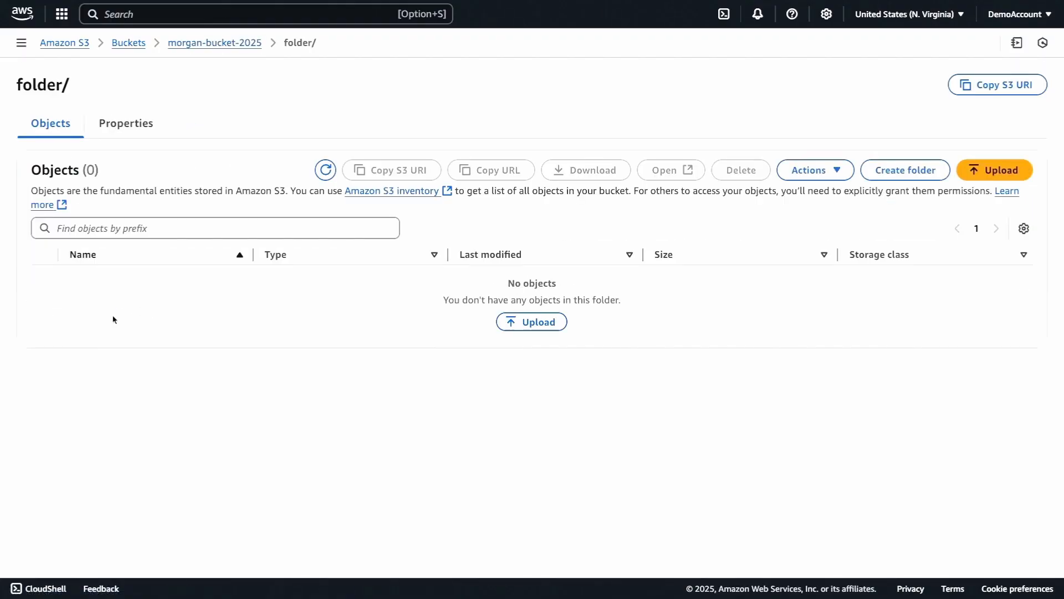
left_click(502, 320)
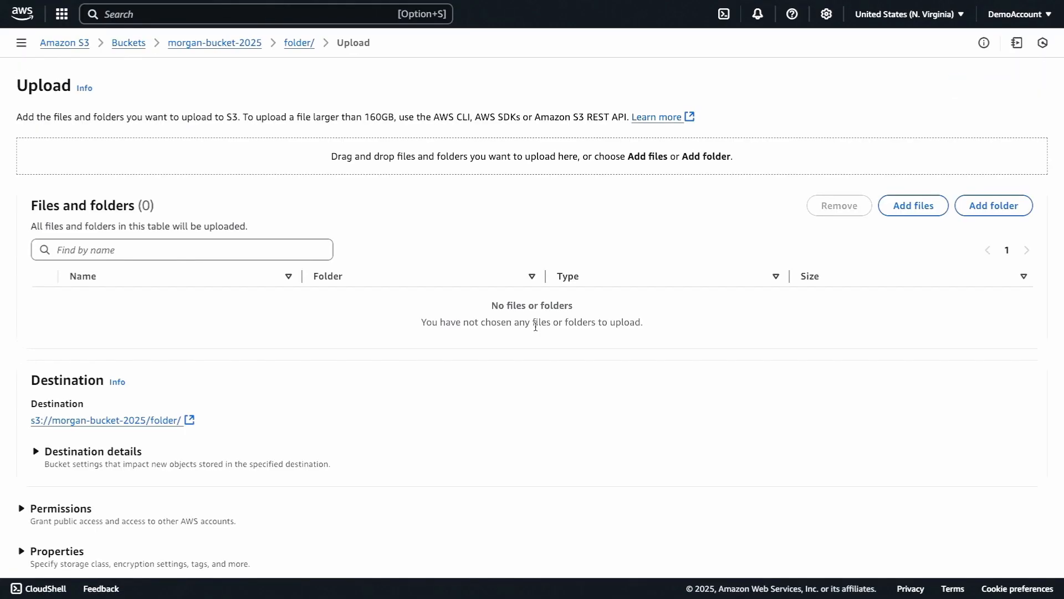
left_click(922, 214)
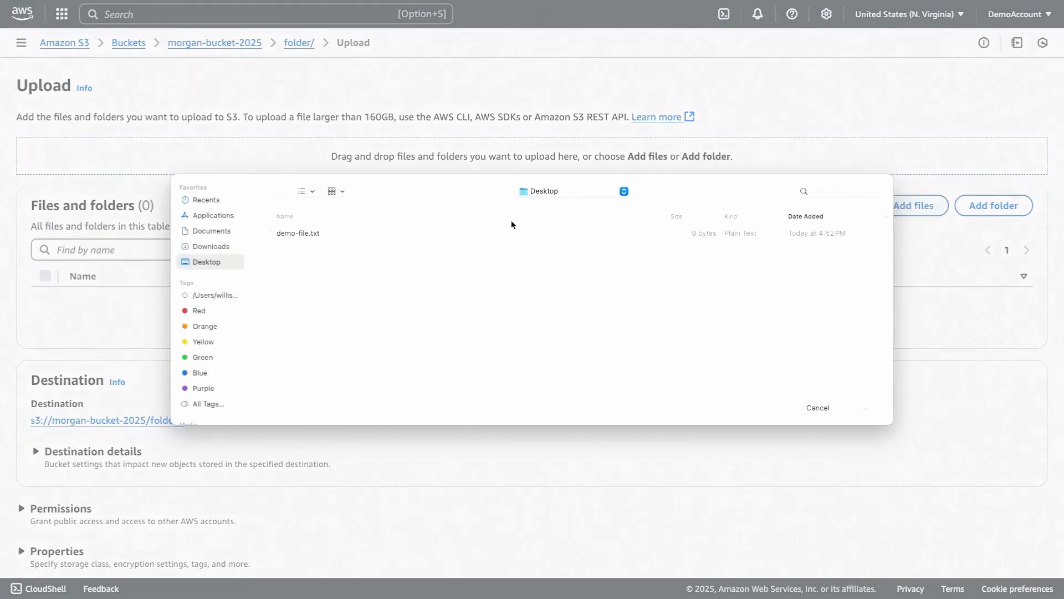
left_click(387, 237)
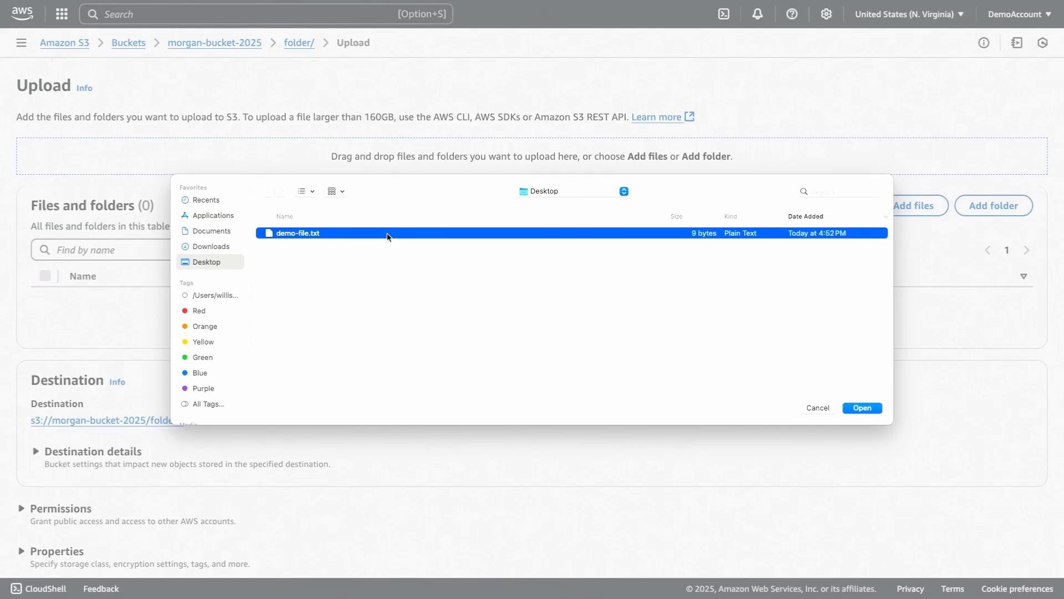
left_click(861, 409)
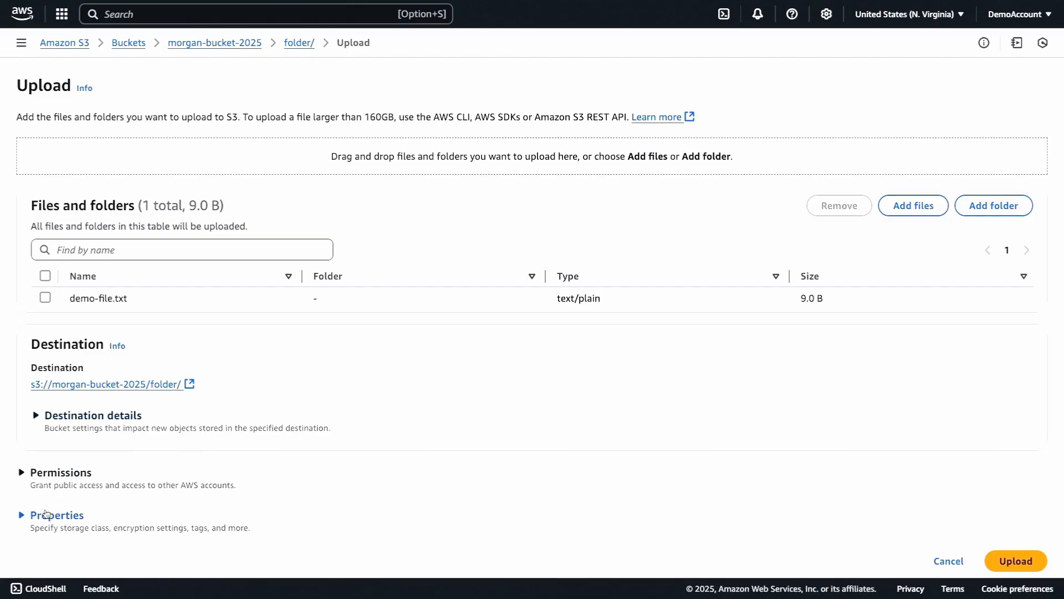
Step: Look through the upload's optional properties, add a blank metadata entry to see its type options, and remove that entry
left_click(40, 518)
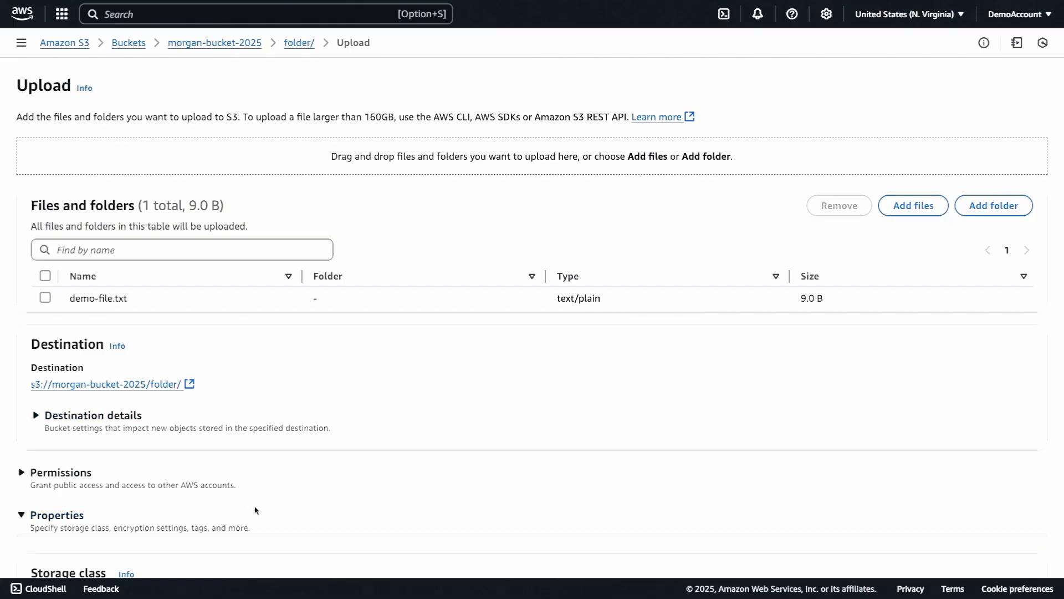
scroll(254, 504, "down", 10)
scroll(255, 506, "down", 15)
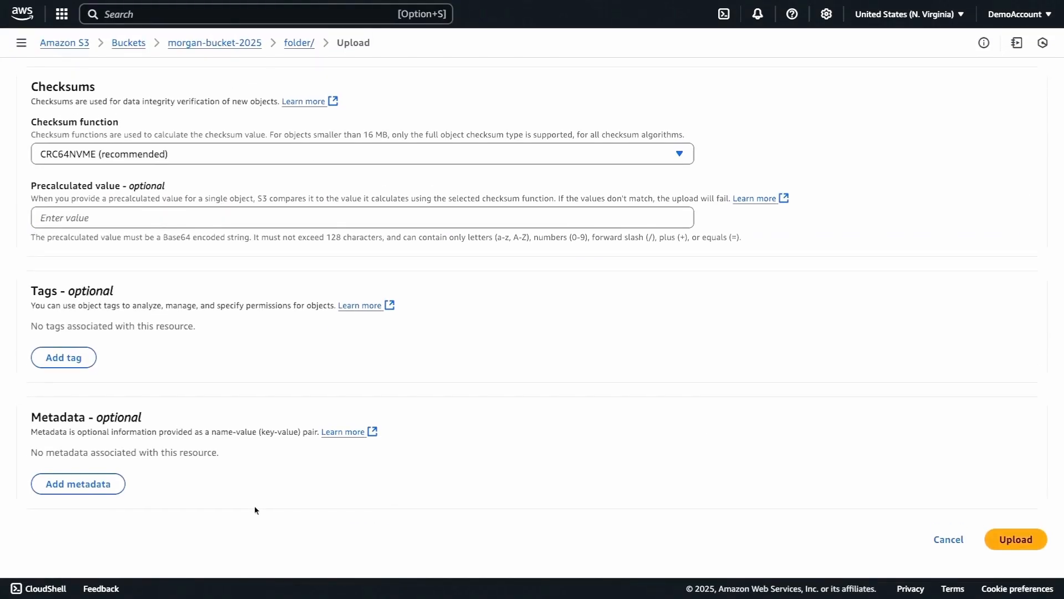
left_click(103, 491)
scroll(102, 491, "down", 1)
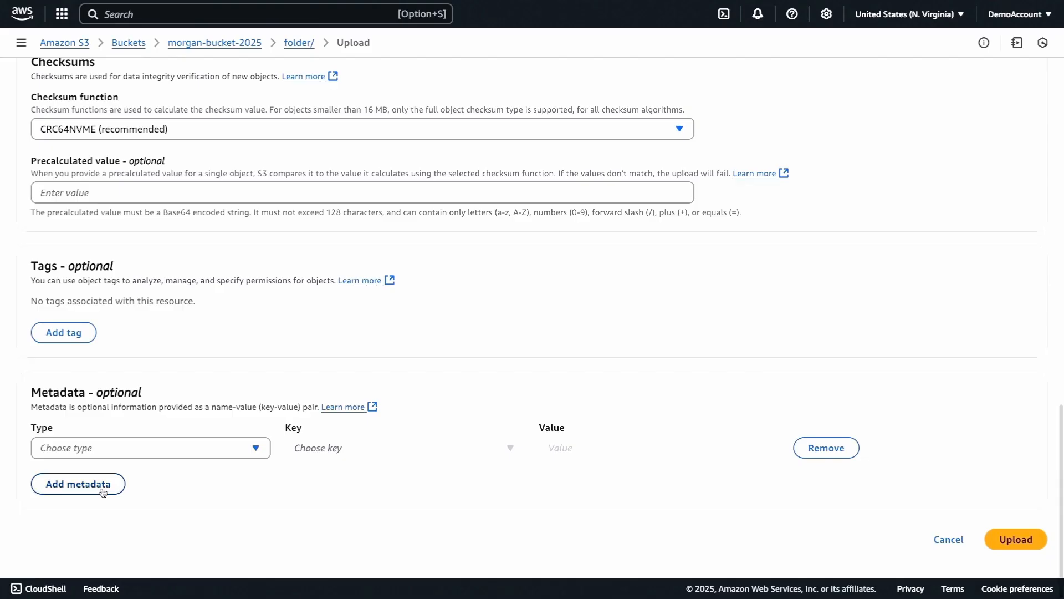
left_click(216, 453)
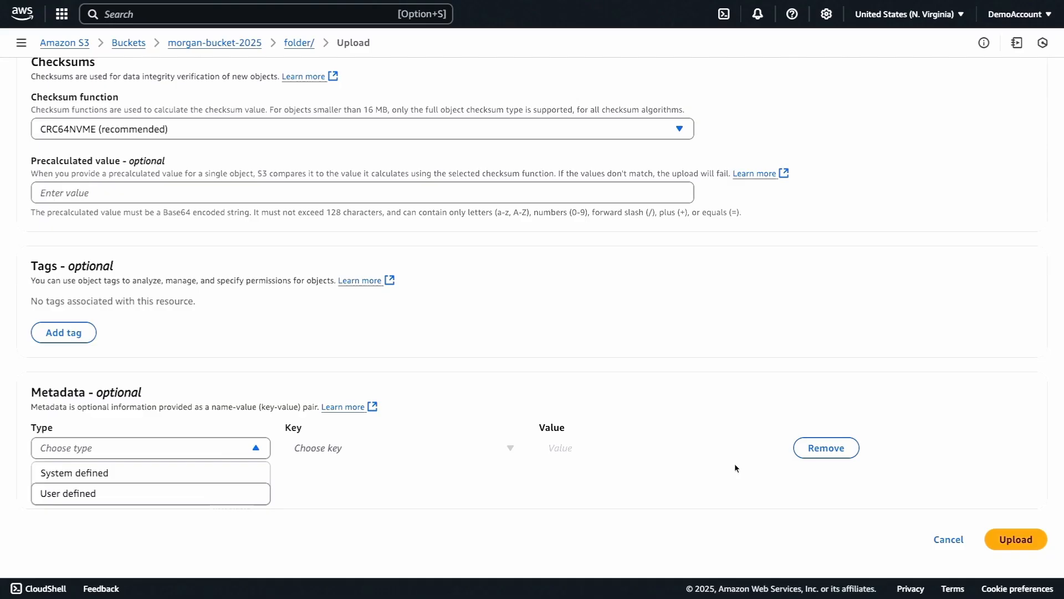
left_click(844, 450)
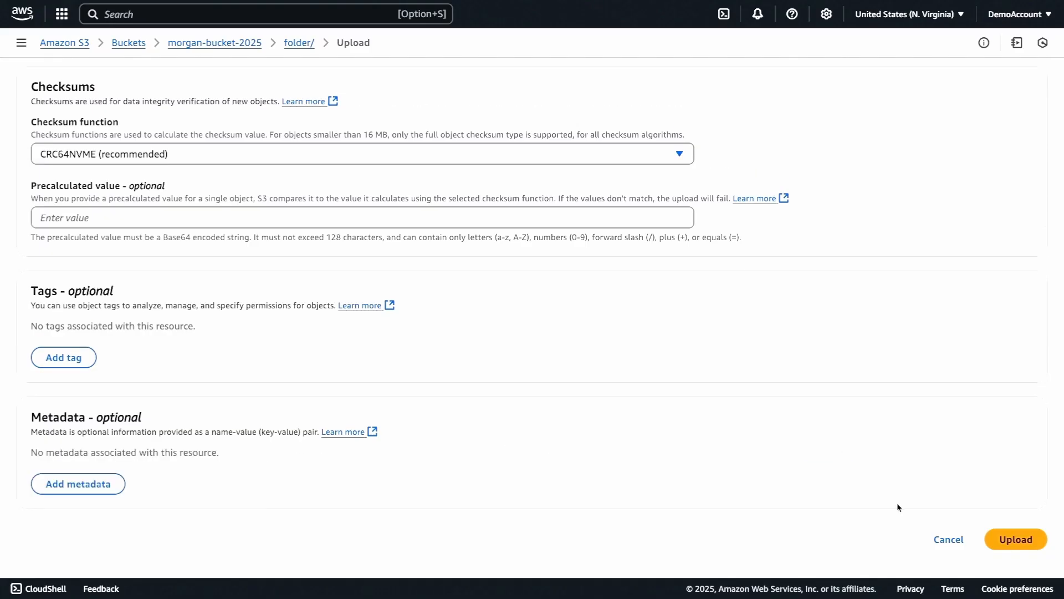
Step: Upload demo-file.txt to s3://morgan-bucket-2025/folder/ and open the destination folder
left_click(1015, 539)
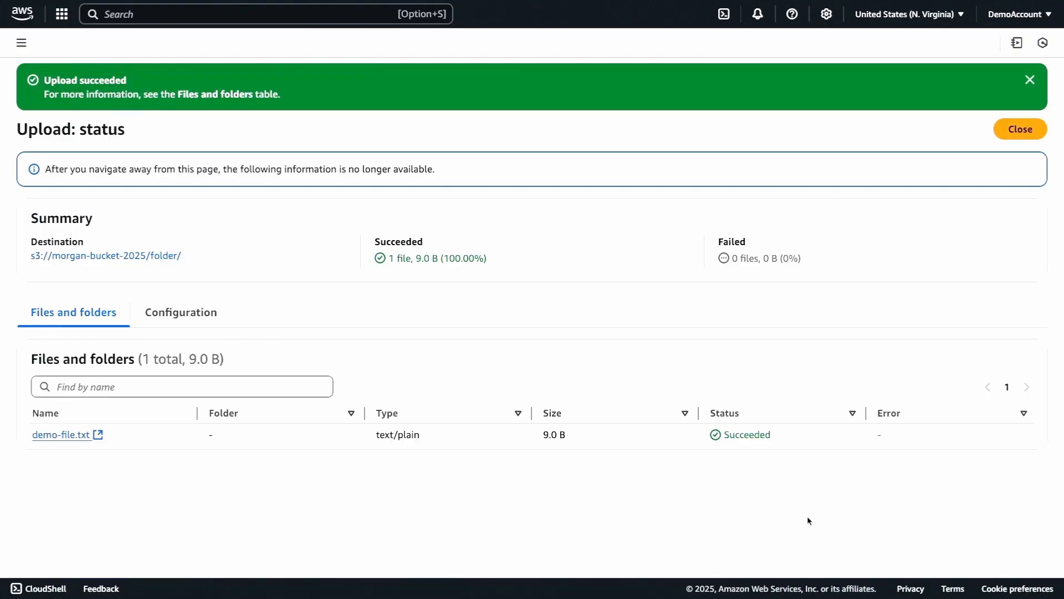
left_click(135, 258)
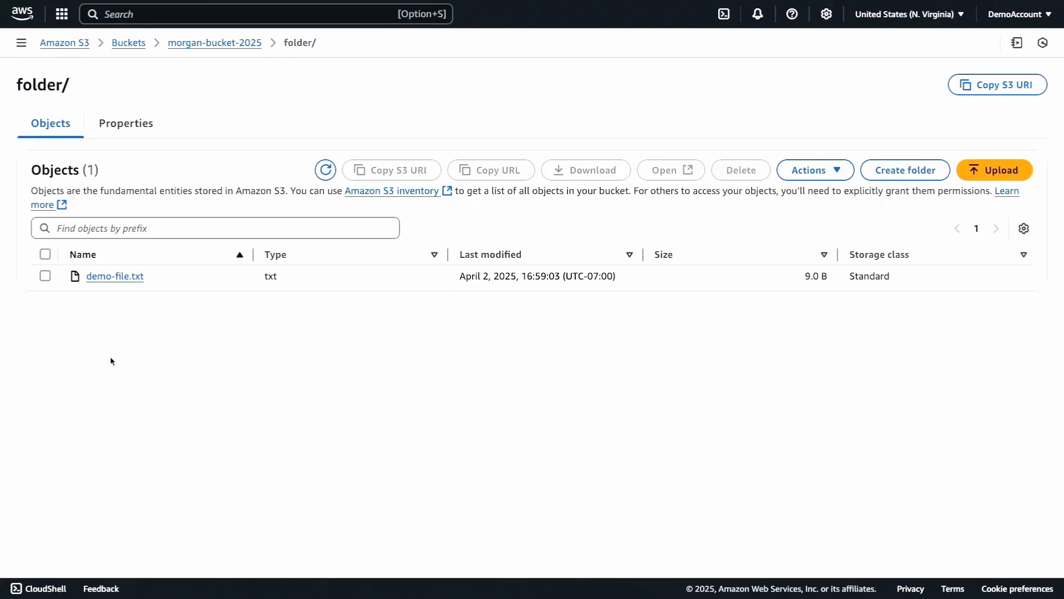
Step: Upload the Desktop's demo-folder with all its subfolders and files into folder/ of the bucket
mouse_move(85, 3)
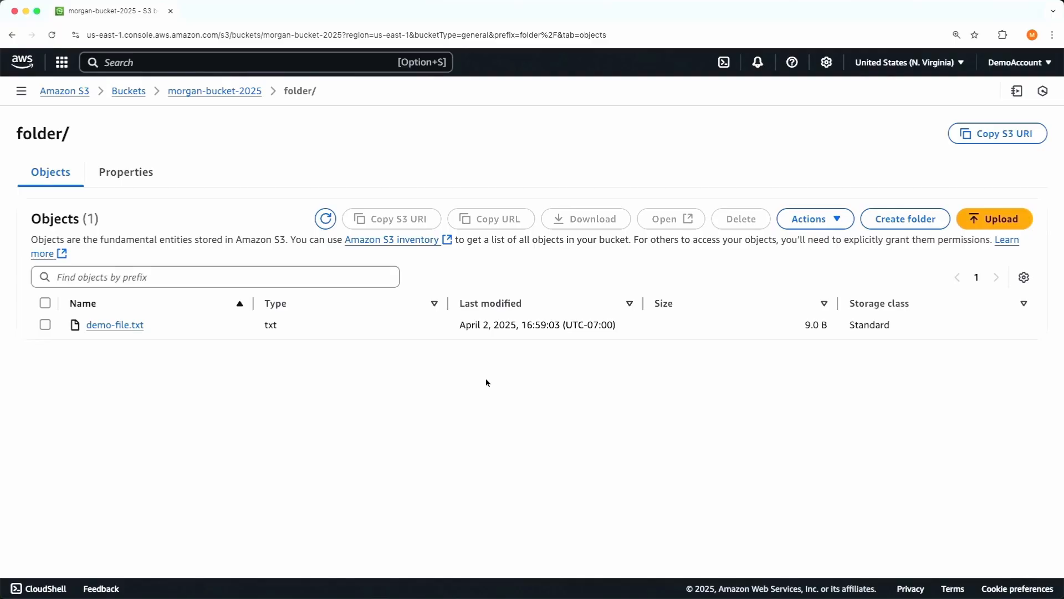
left_click(977, 216)
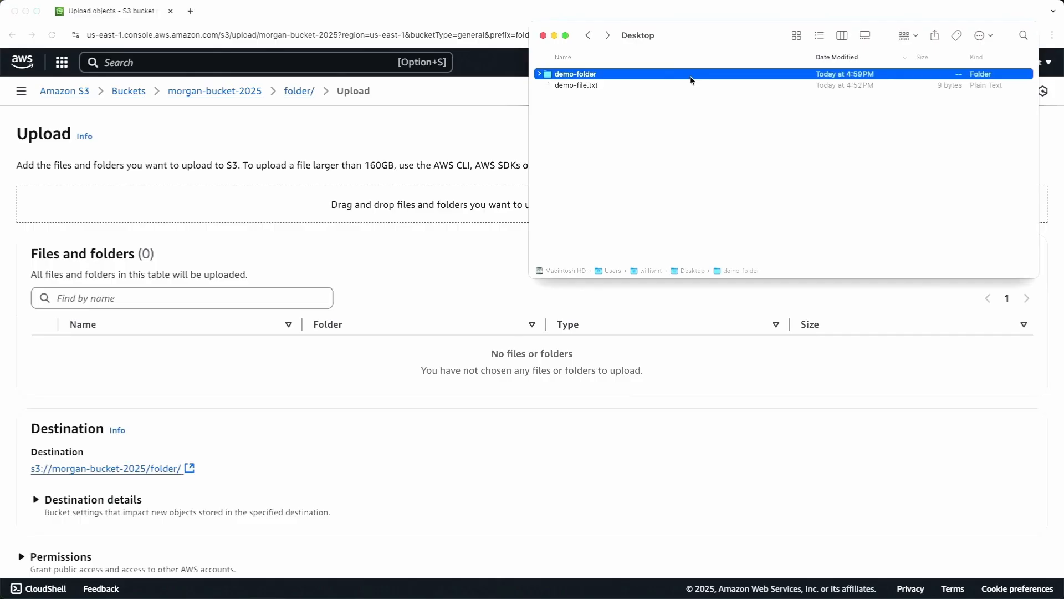
left_click_drag(691, 80, 447, 244)
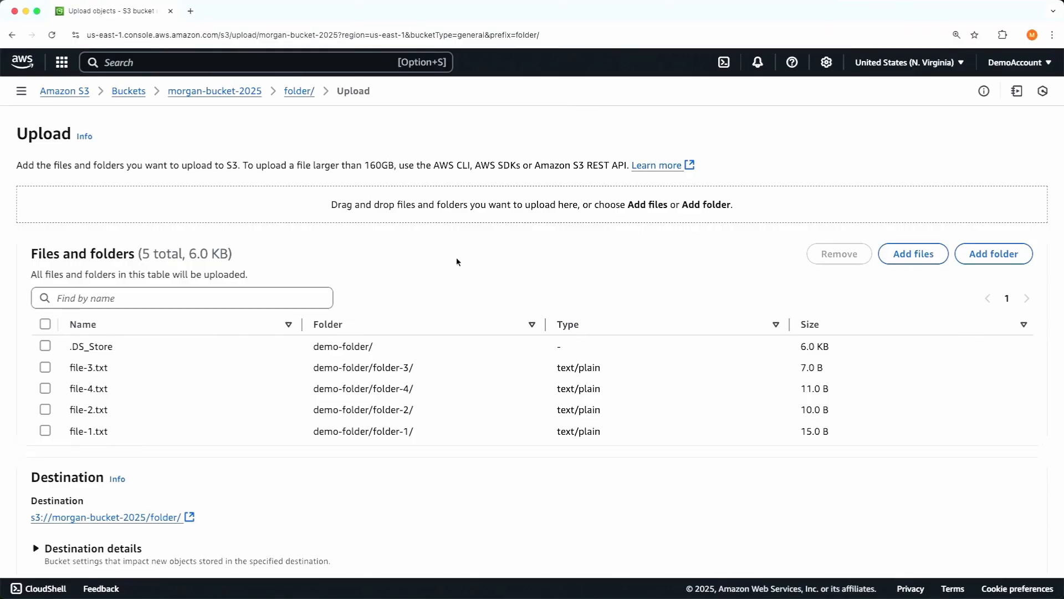
scroll(652, 382, "down", 5)
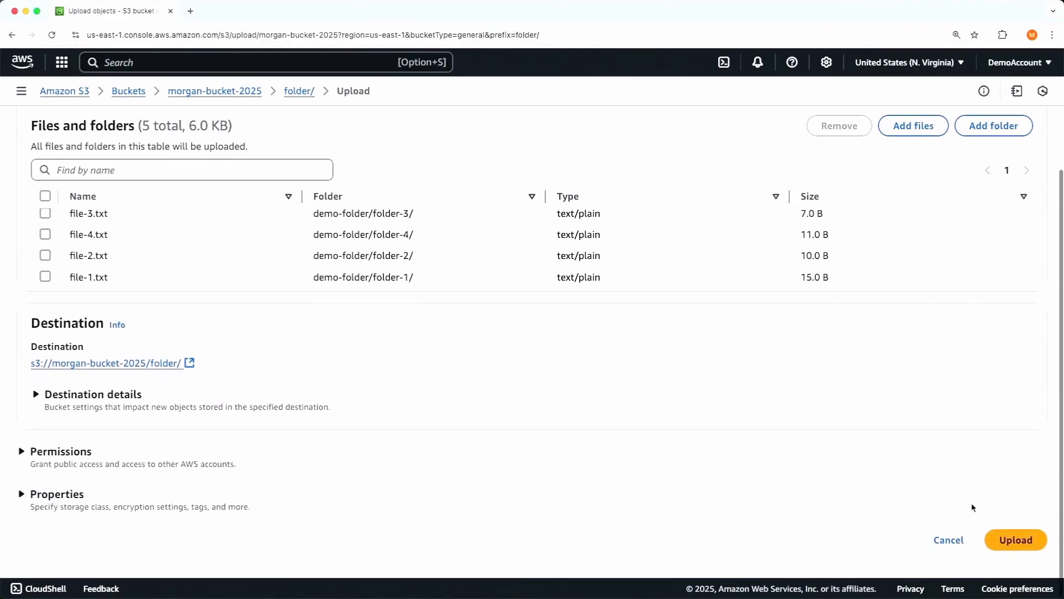
left_click(997, 534)
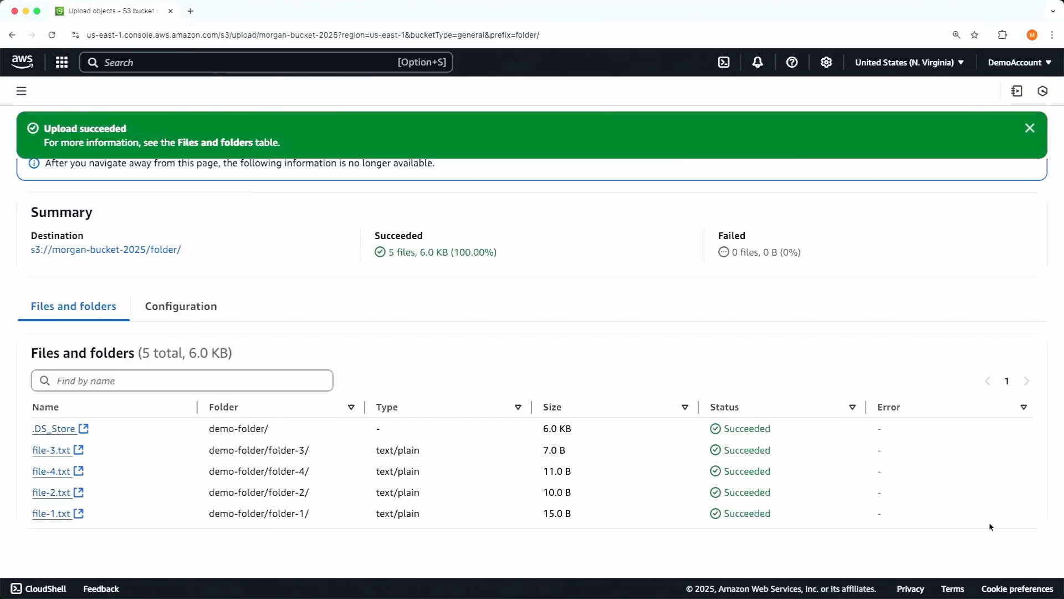
Step: Open the upload destination and browse through demo-folder/ into folder-1/ to check the uploaded folder structure
left_click(159, 253)
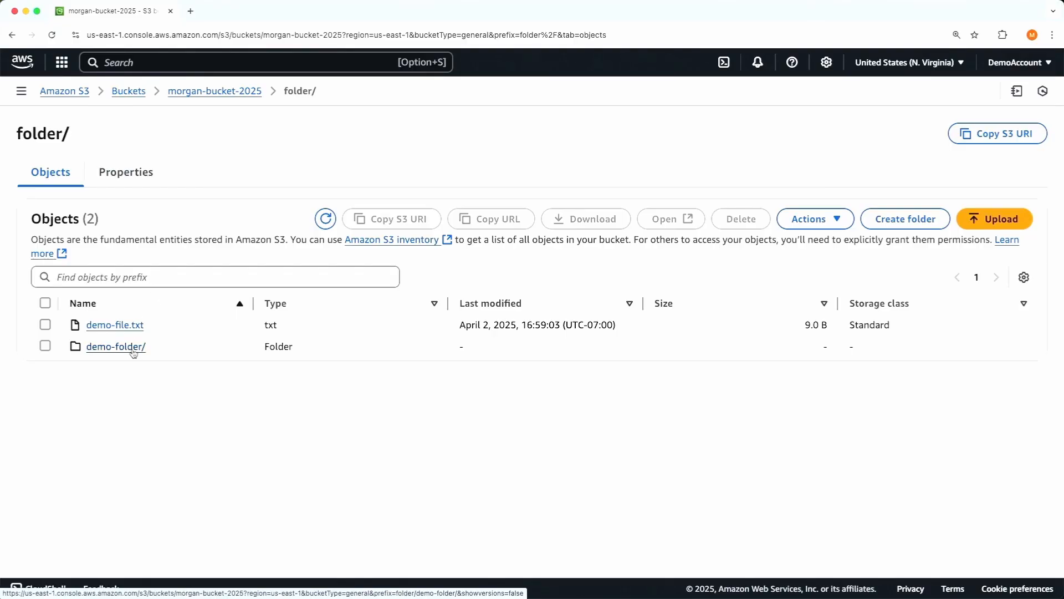
left_click(133, 353)
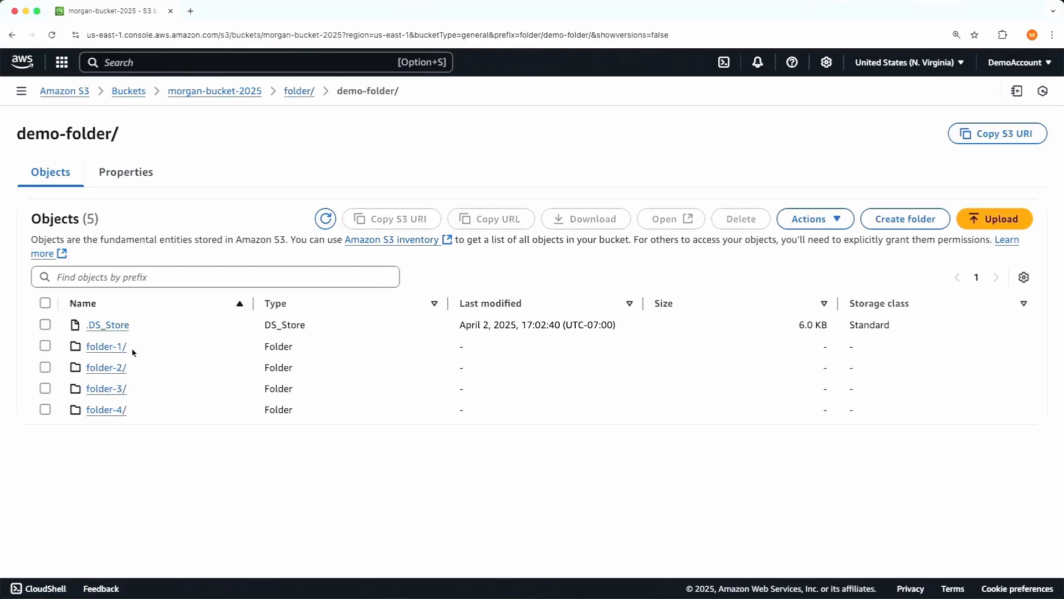
left_click(111, 348)
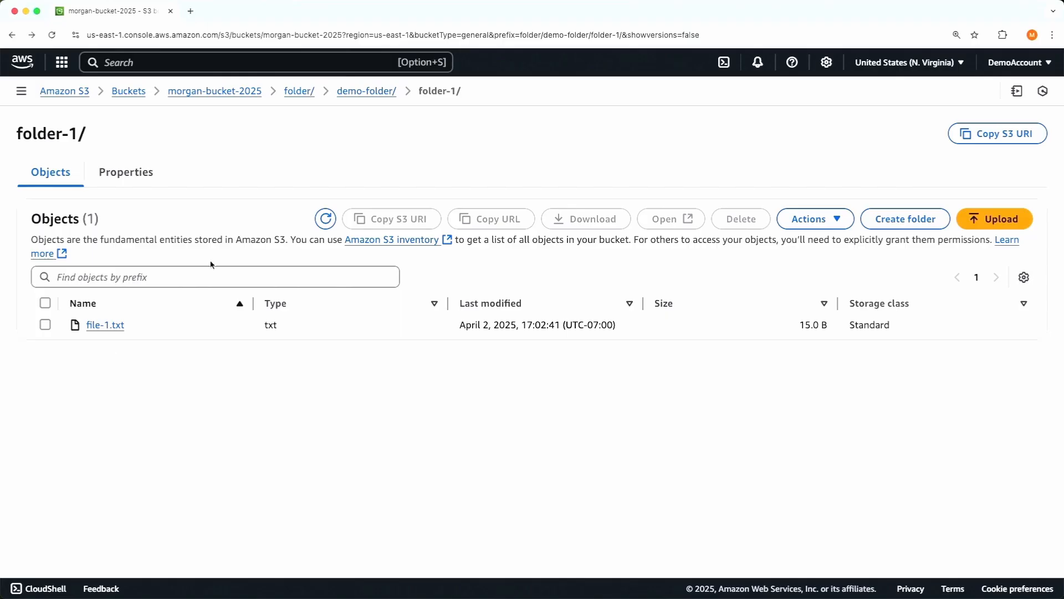
Step: Return to the root of morgan-bucket-2025 and look through its properties, from versioning, tags and encryption to logging and event notifications
left_click(206, 92)
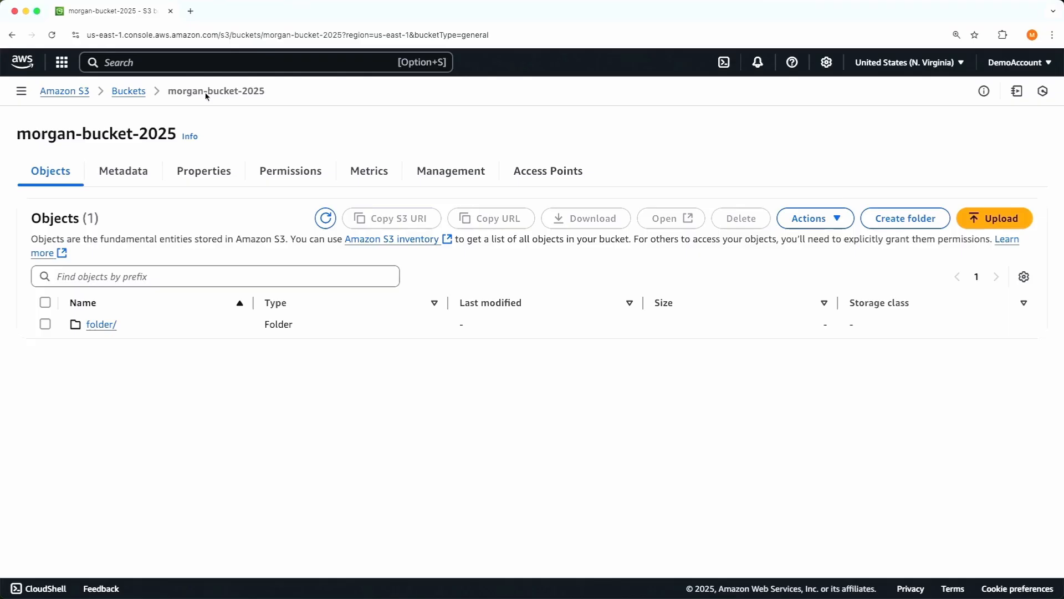
left_click(209, 176)
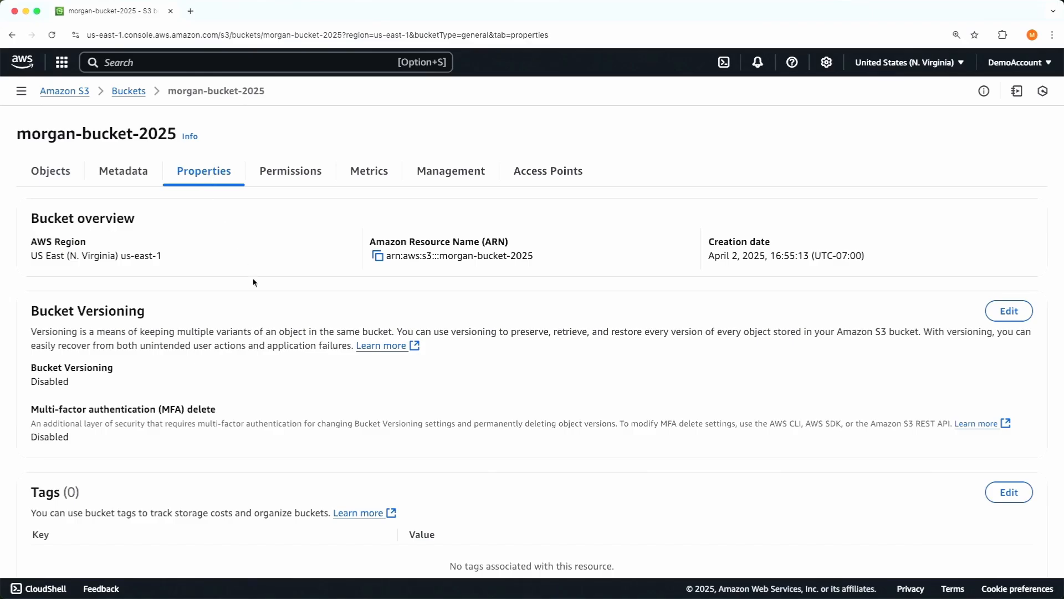
scroll(254, 282, "down", 5)
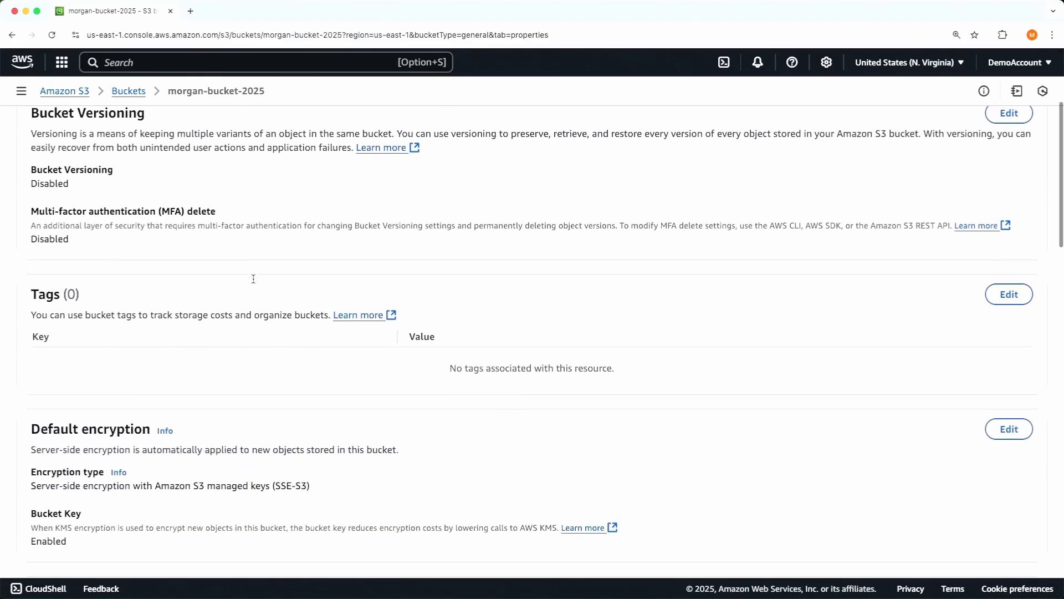
scroll(253, 279, "down", 5)
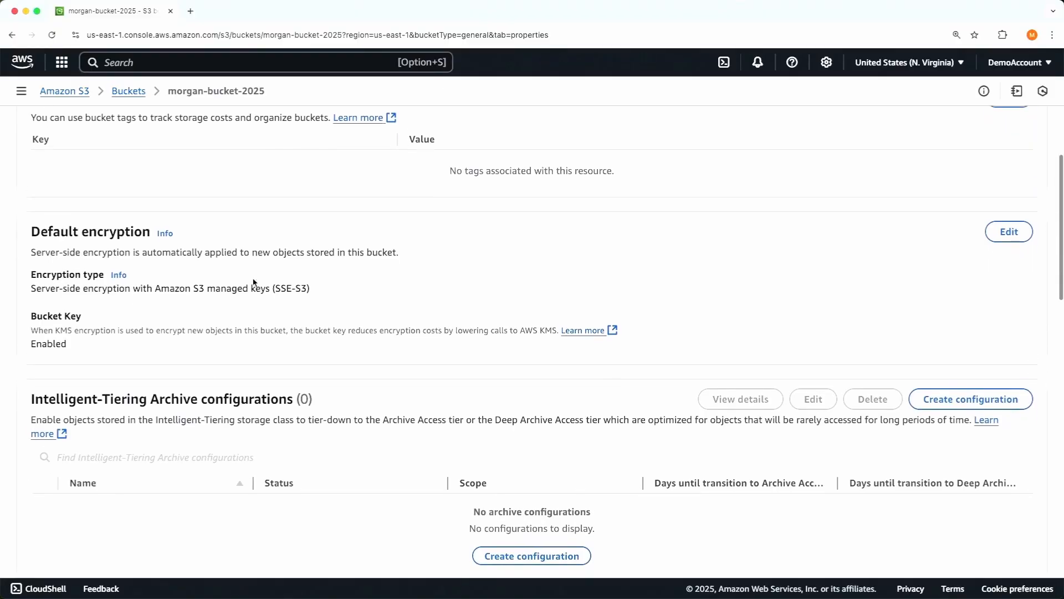
scroll(253, 282, "down", 2)
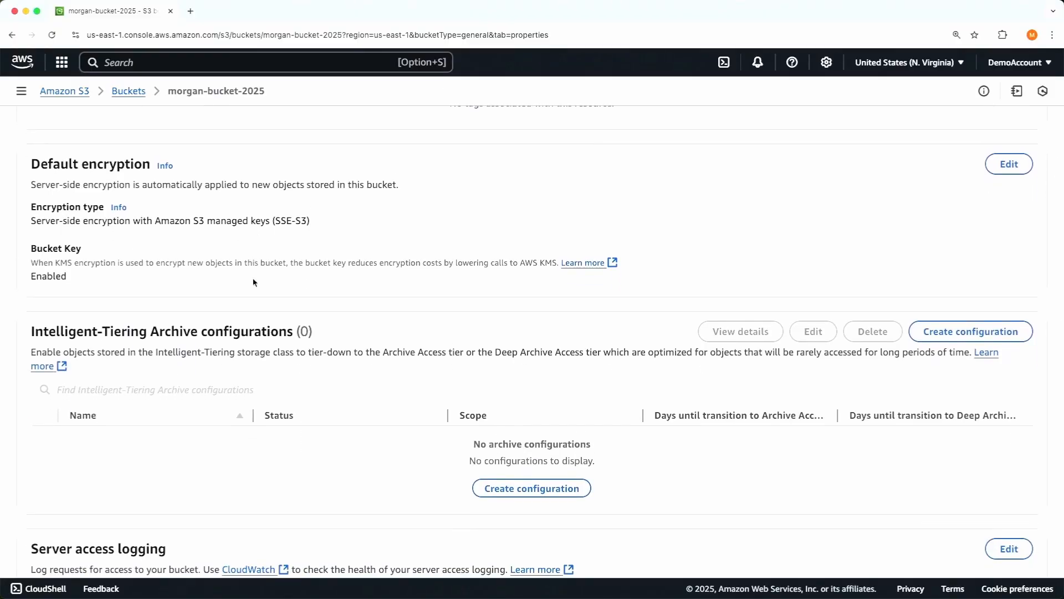
scroll(253, 282, "down", 4)
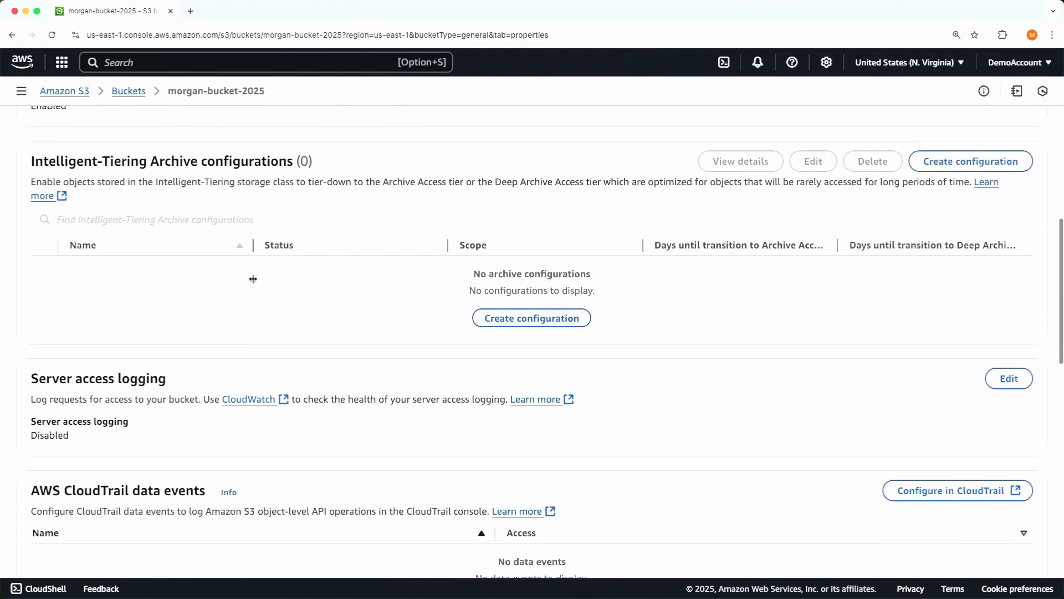
scroll(254, 280, "down", 7)
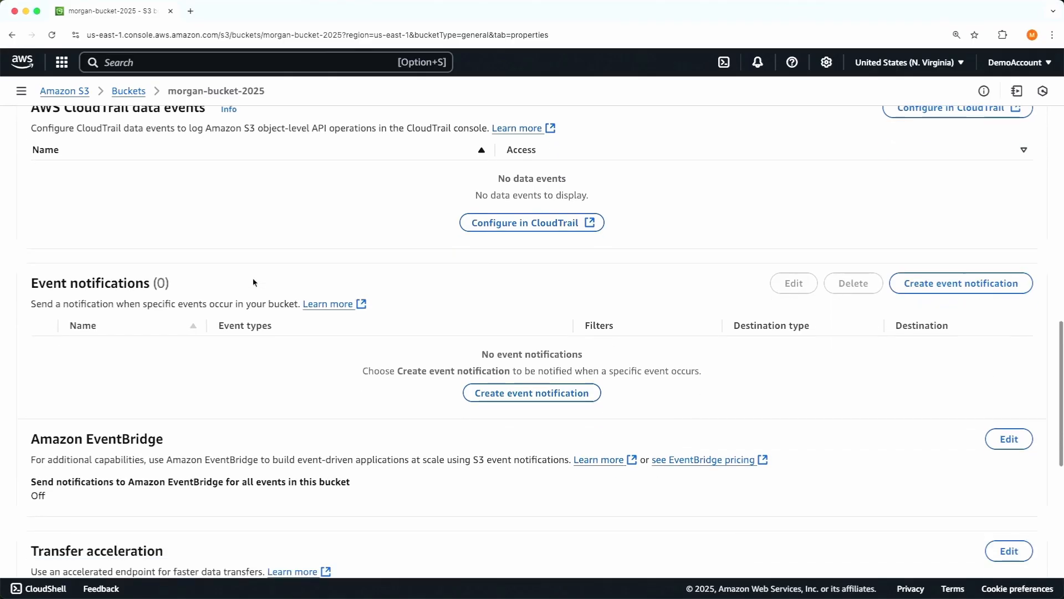
scroll(253, 282, "up", 9)
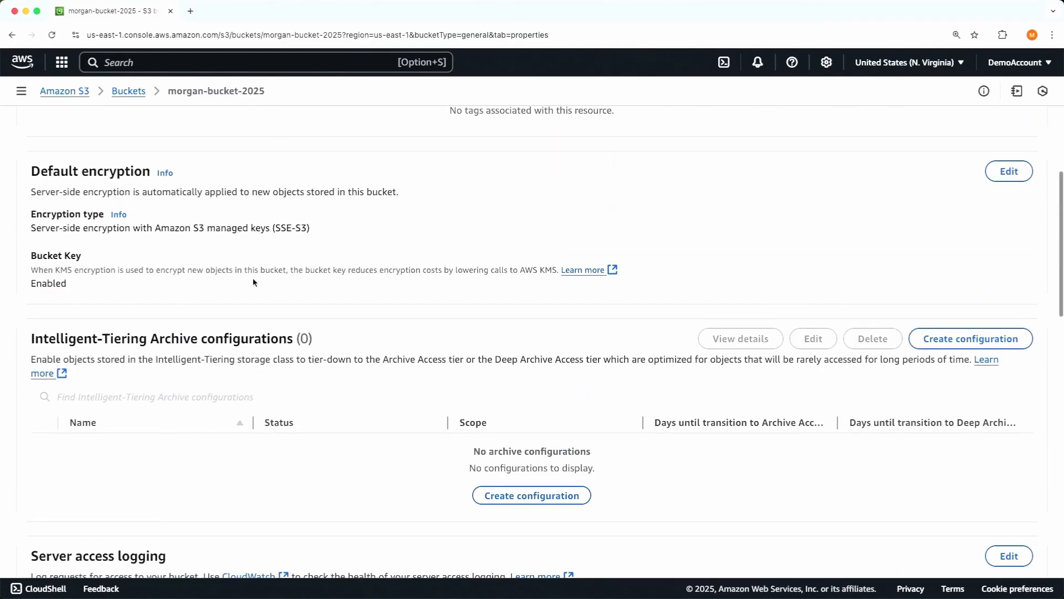
scroll(253, 282, "up", 8)
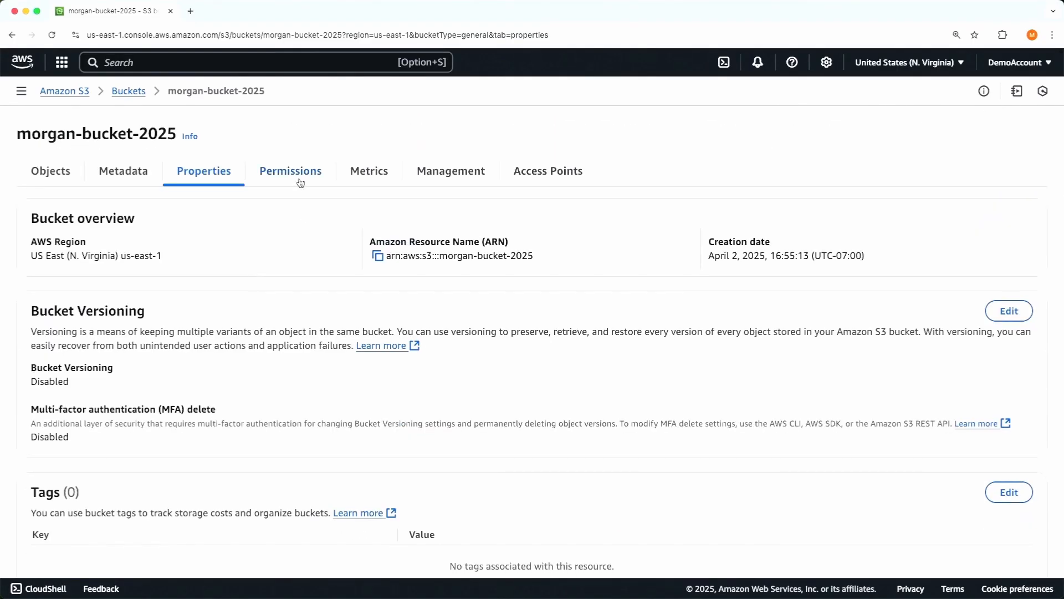
Step: Review the bucket's permissions, including public access blocking, bucket policy, Object Ownership and the access control list
left_click(300, 182)
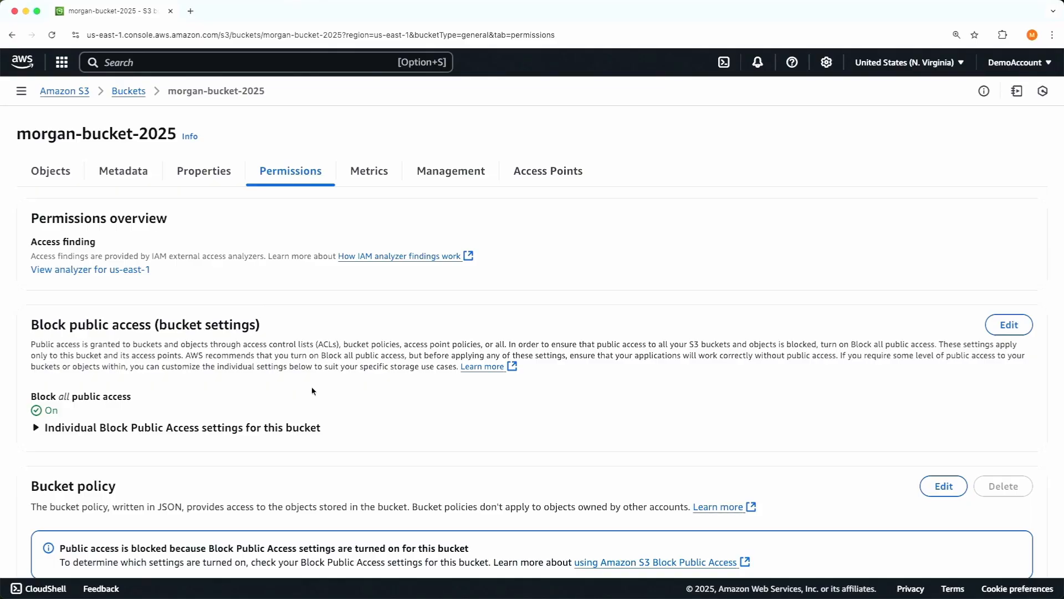
scroll(312, 390, "down", 10)
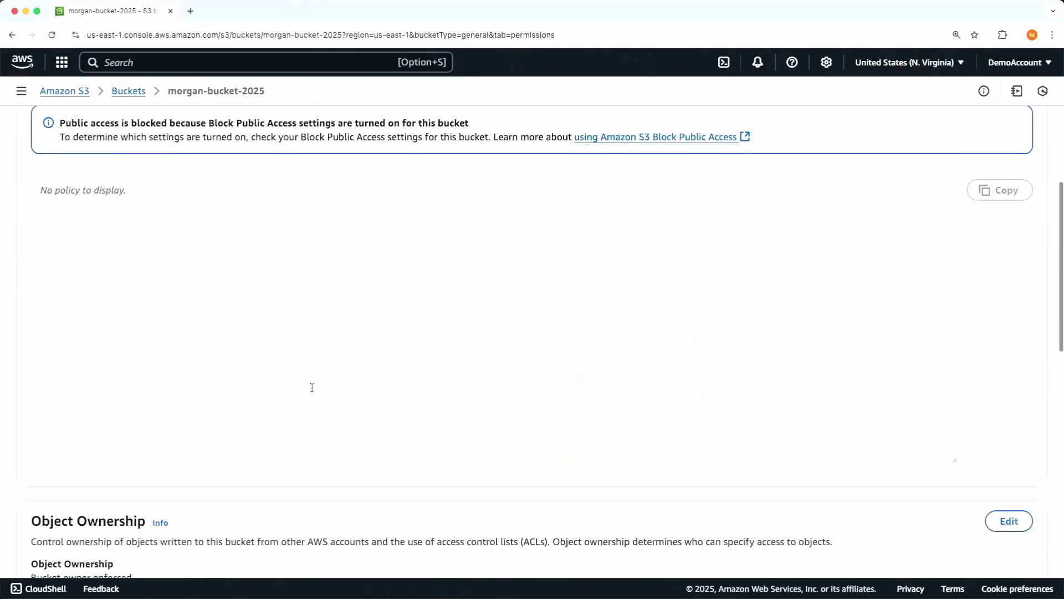
scroll(312, 390, "down", 5)
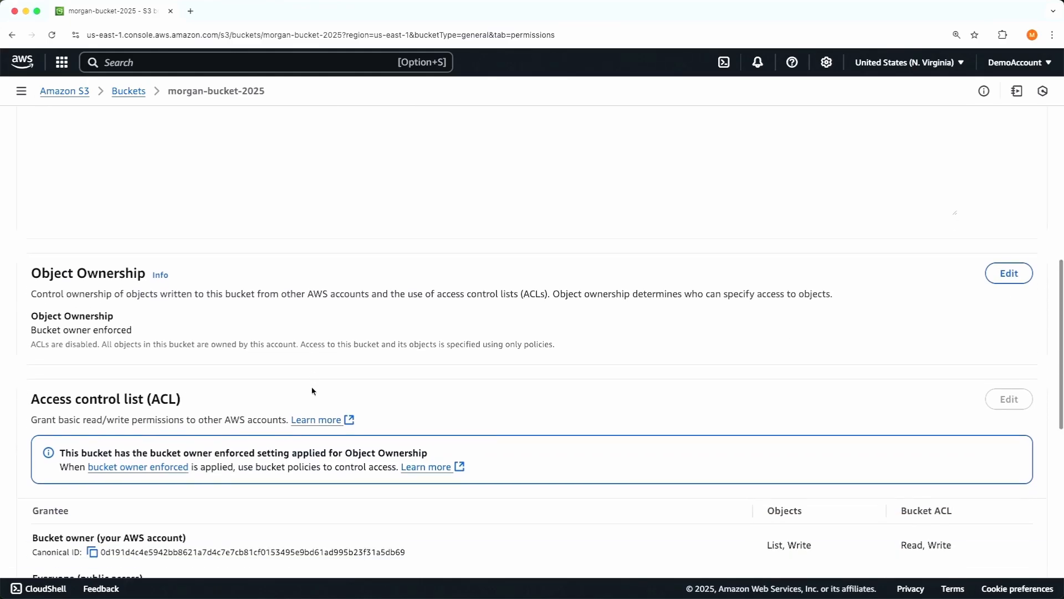
scroll(312, 391, "down", 6)
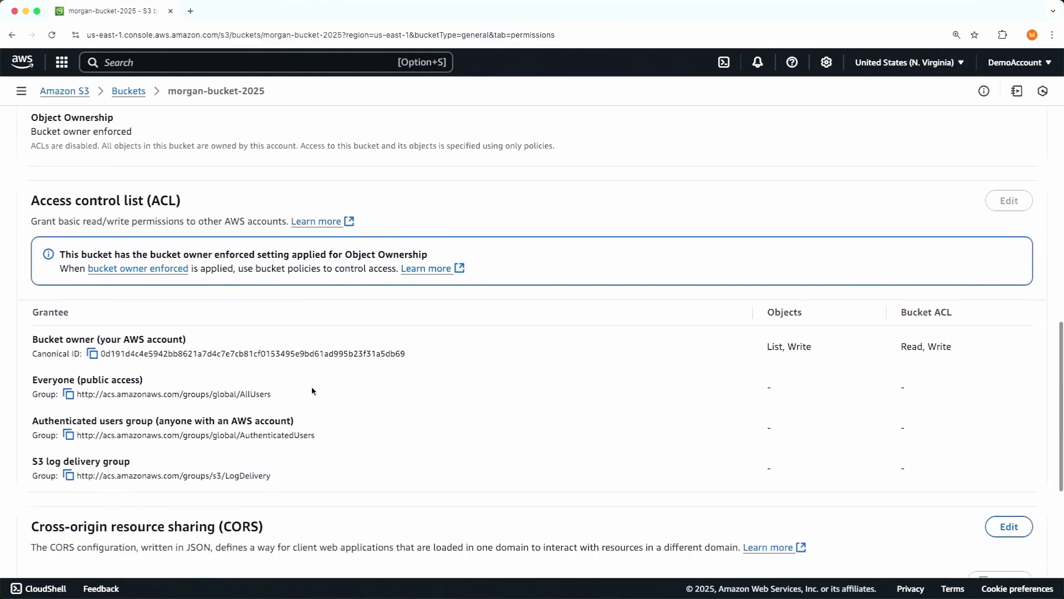
scroll(312, 390, "up", 5)
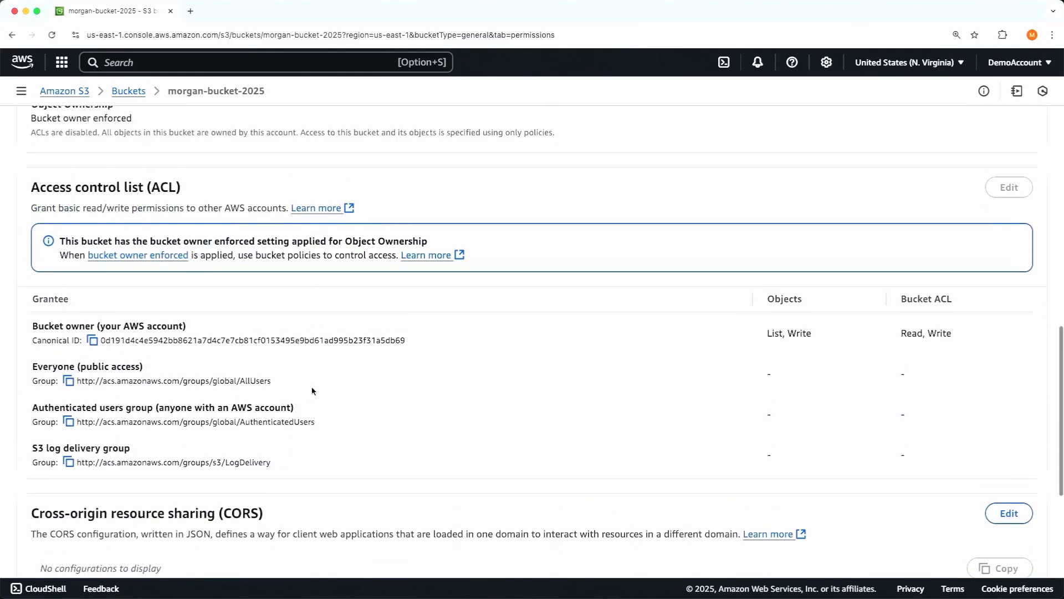
Step: Paste and save the bucket policy PolicyForAllowUploadWithACL, allowing an IAM principal s3:PutObject on morgan-bucket-2025/* when s3:x-amz-acl equals bucket-owner-full-control
scroll(312, 391, "up", 10)
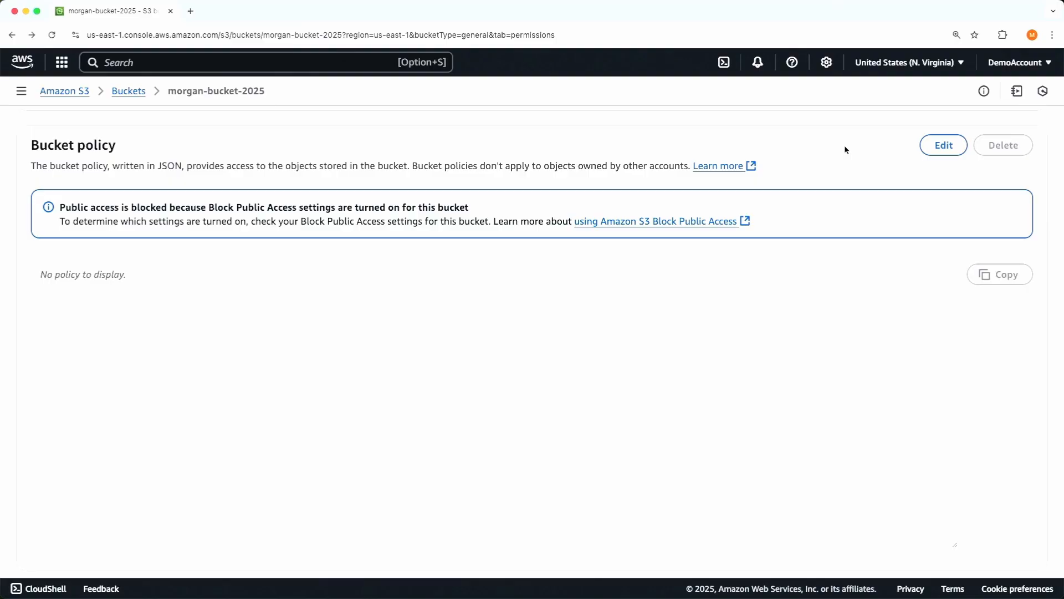
left_click(950, 153)
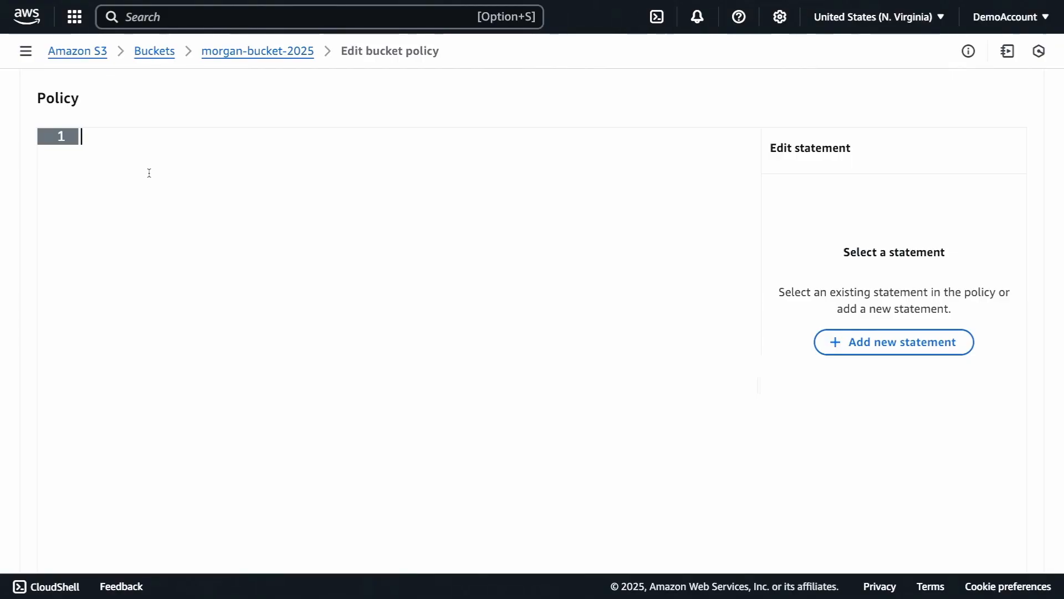
key("super+v")
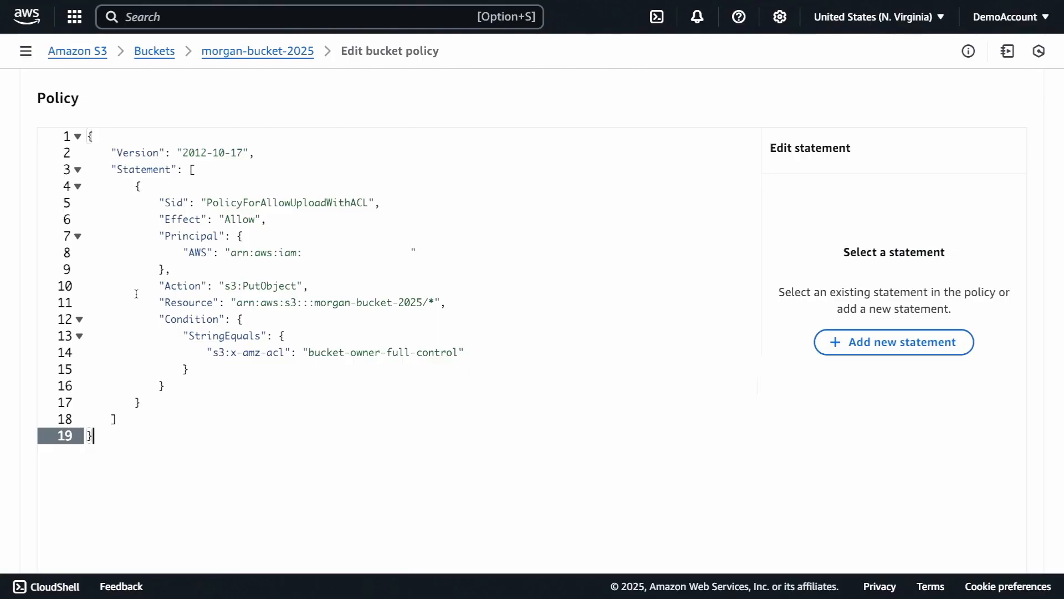
scroll(540, 410, "down", 4)
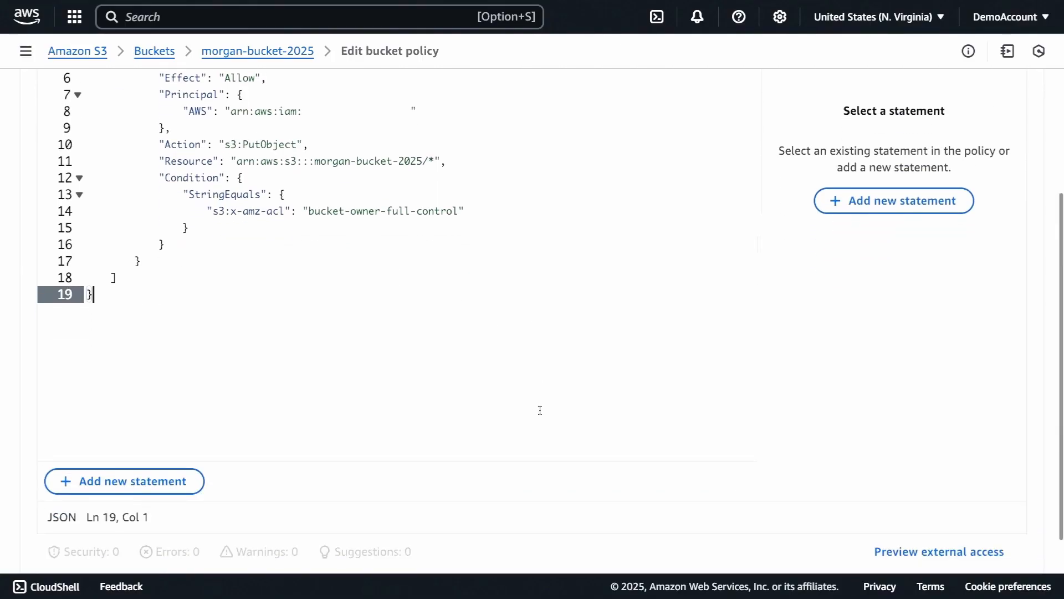
left_click(961, 548)
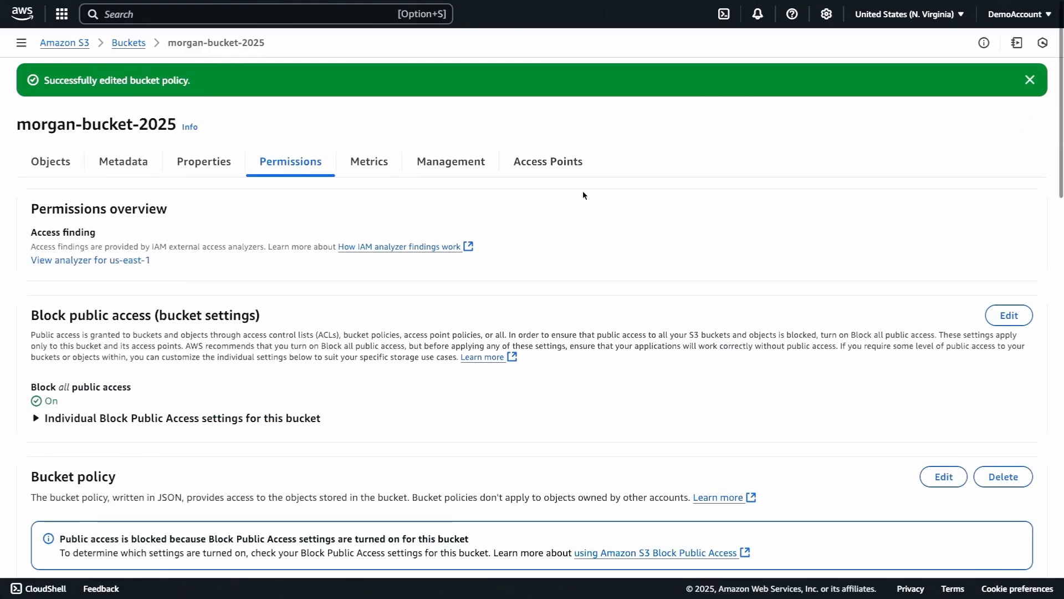
Step: Look through the bucket's management options for lifecycle rules, replication rules and inventory configurations
left_click(474, 162)
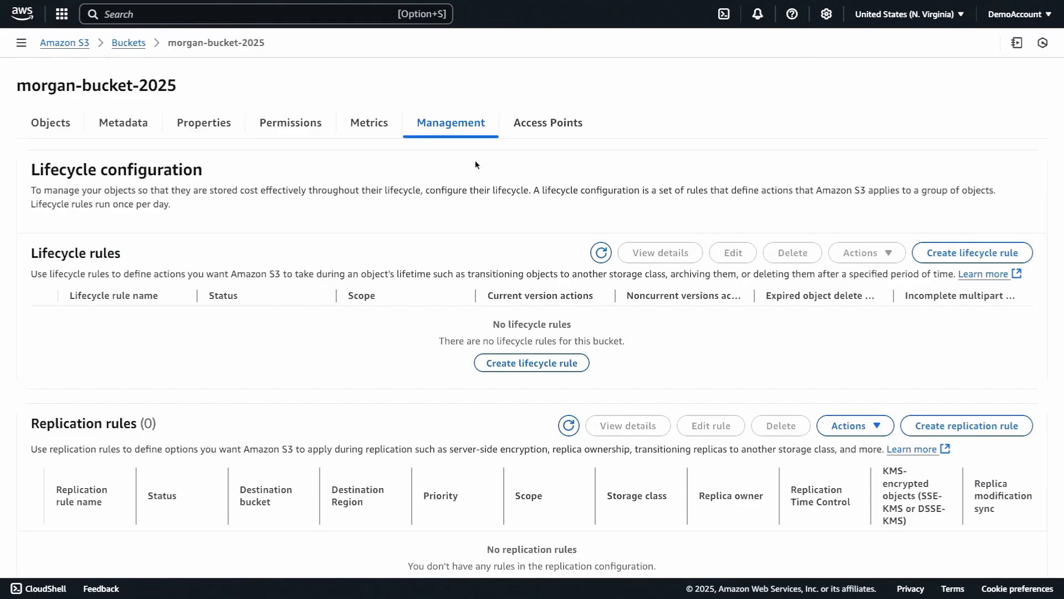
scroll(475, 164, "down", 3)
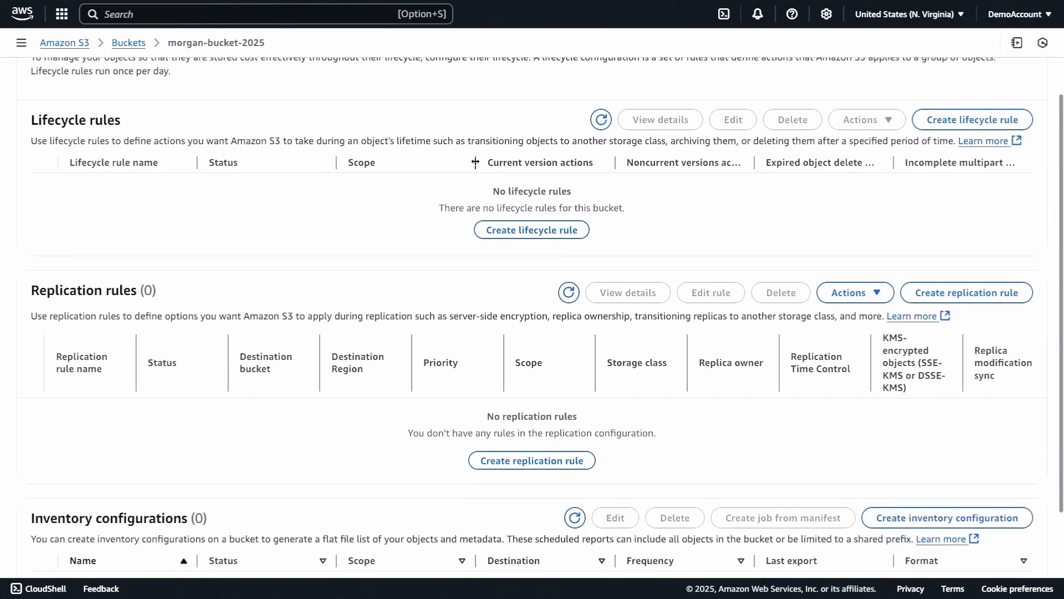
scroll(475, 163, "down", 3)
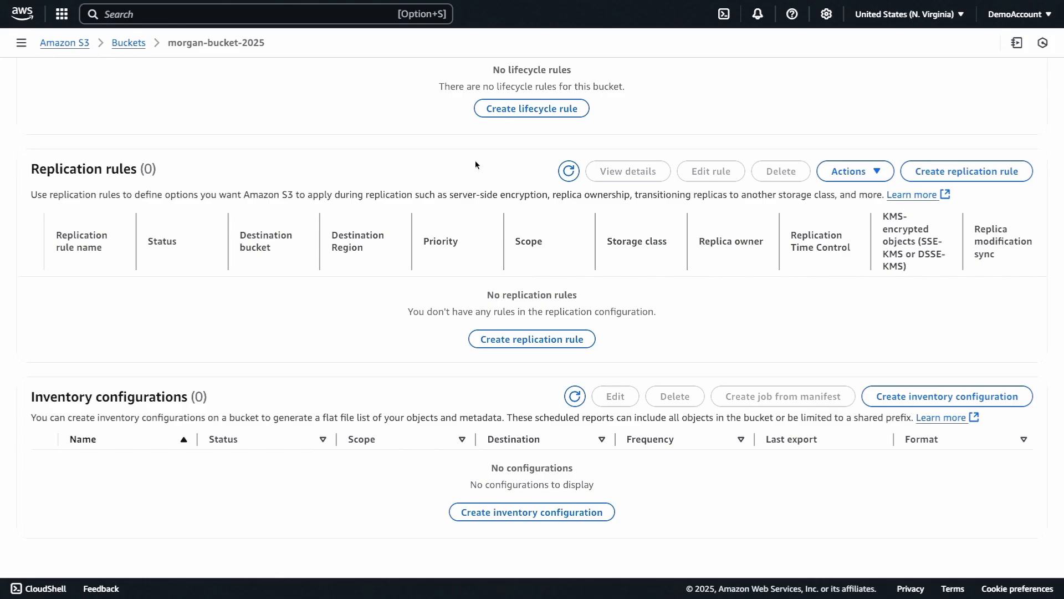
scroll(475, 161, "up", 10)
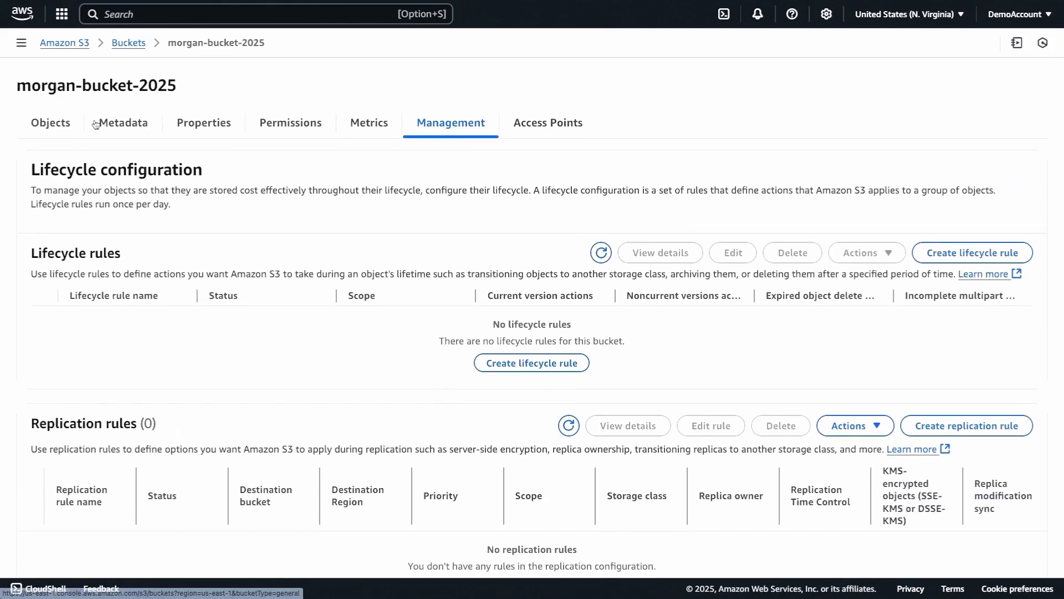
Step: Go back to the bucket's objects and open the details of demo-file.txt inside folder/
left_click(60, 129)
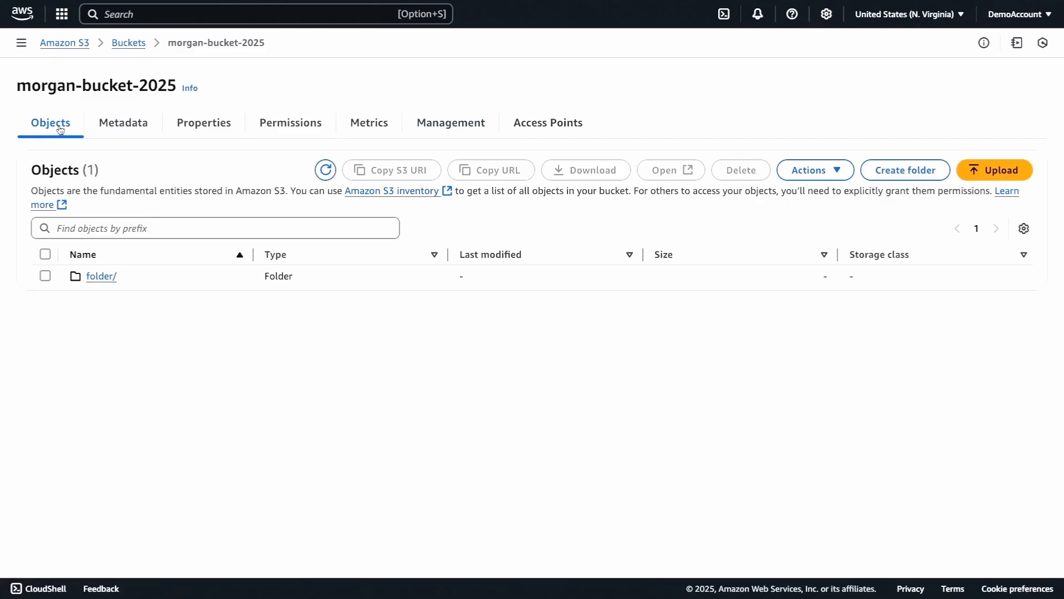
left_click(96, 277)
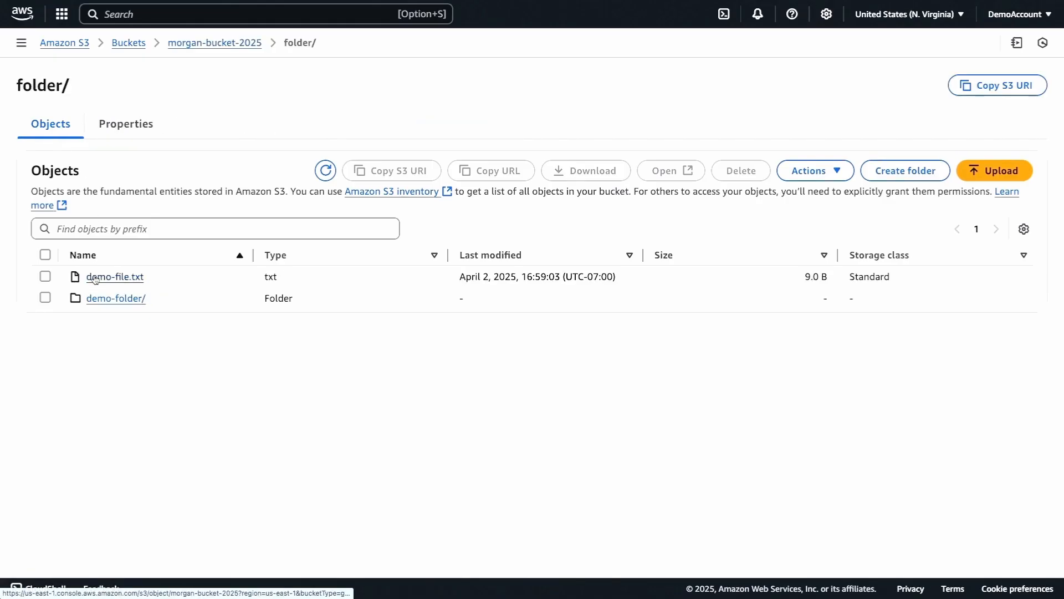
left_click(98, 278)
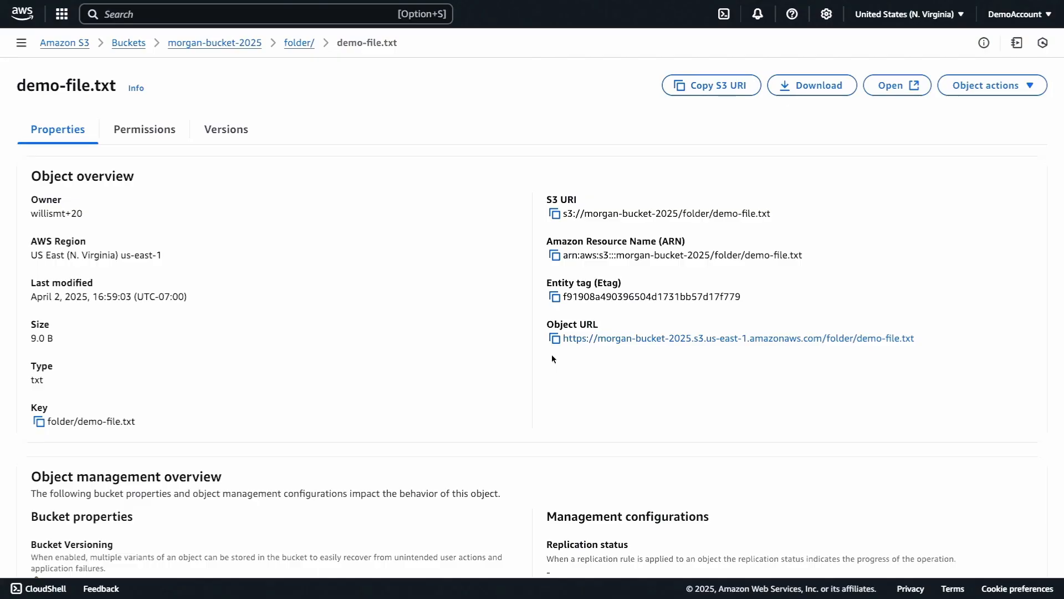
Step: Examine the properties of demo-file.txt, including storage class, encryption, checksums, tags, metadata and Object Lock, and view its versions
scroll(314, 396, "down", 3)
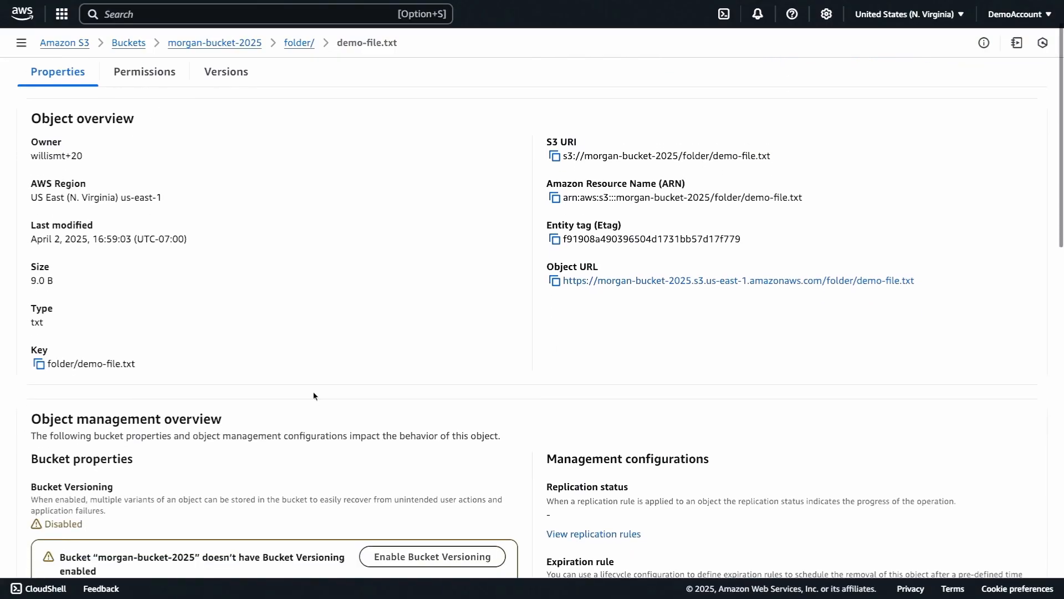
scroll(314, 396, "down", 2)
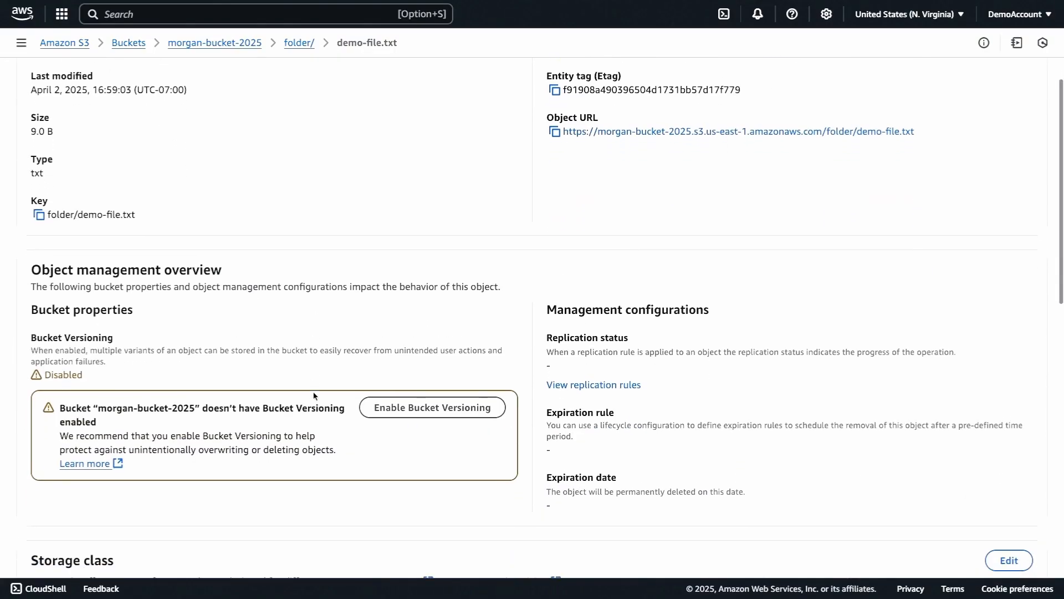
scroll(314, 396, "down", 2)
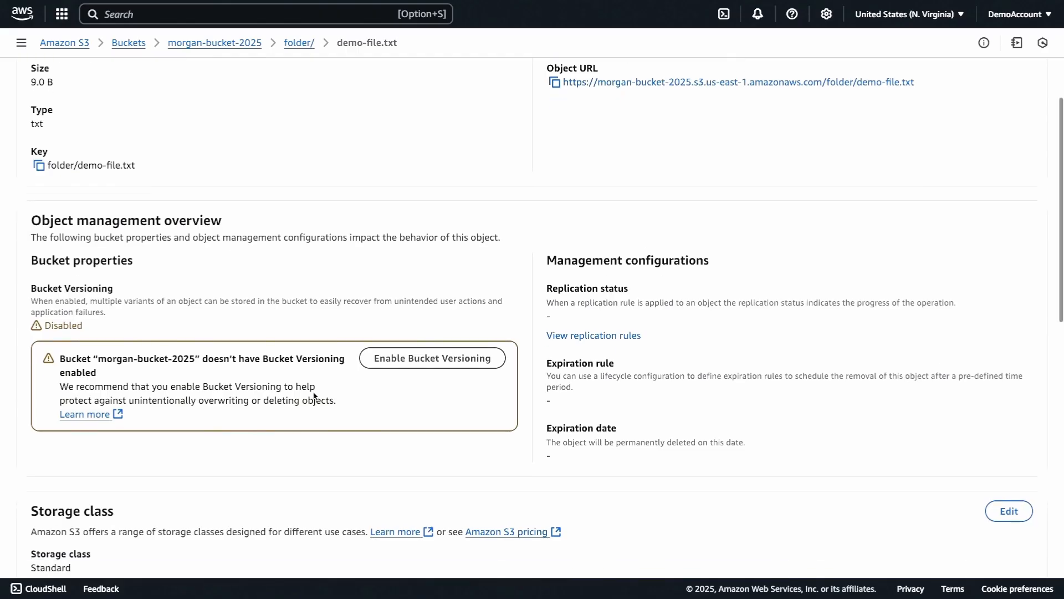
scroll(313, 396, "down", 3)
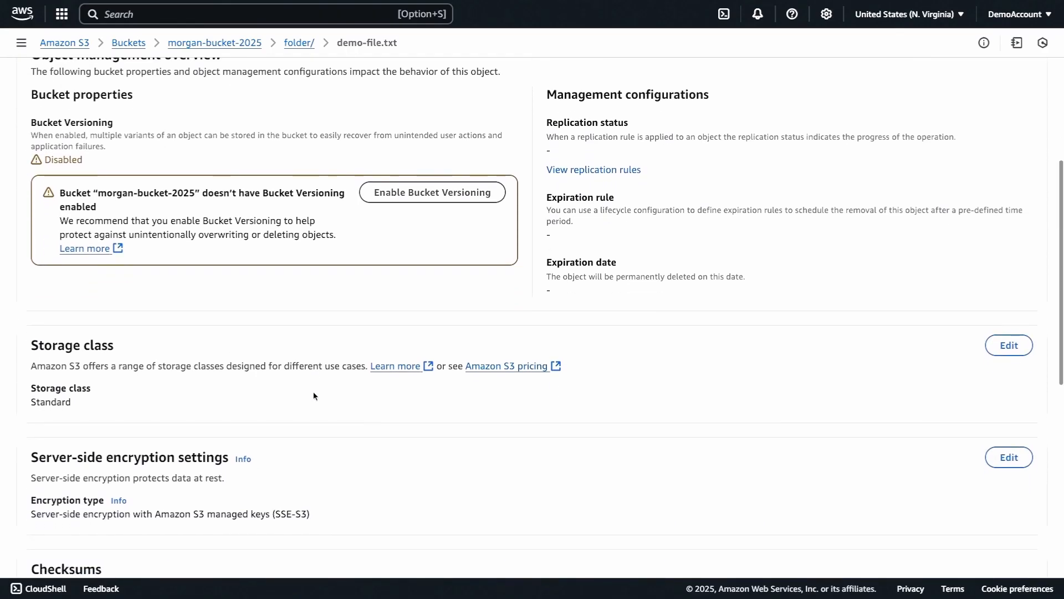
scroll(314, 396, "down", 3)
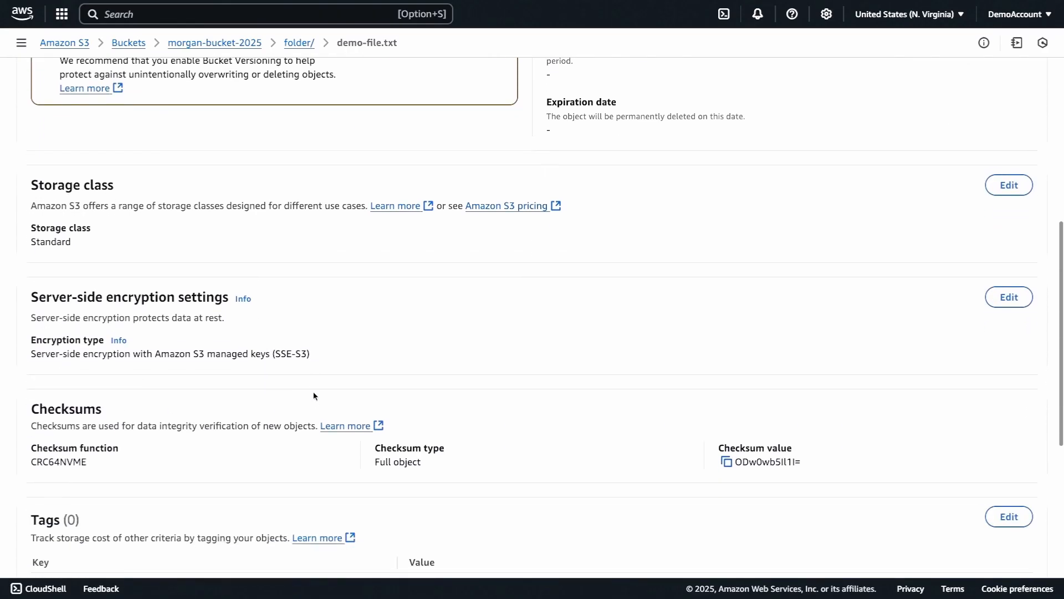
scroll(313, 395, "down", 5)
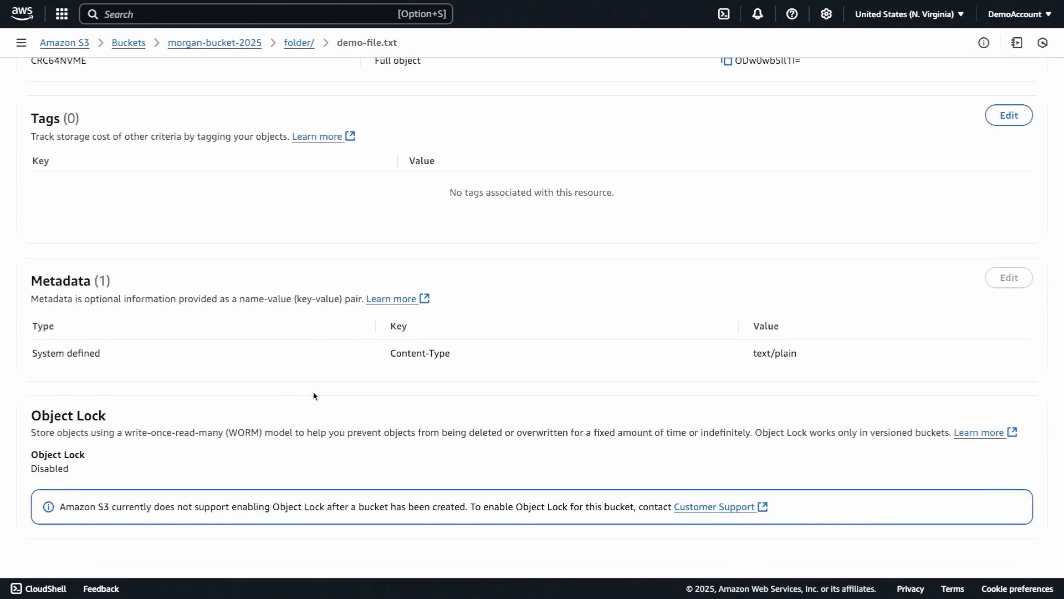
scroll(313, 396, "up", 1)
scroll(313, 396, "up", 3)
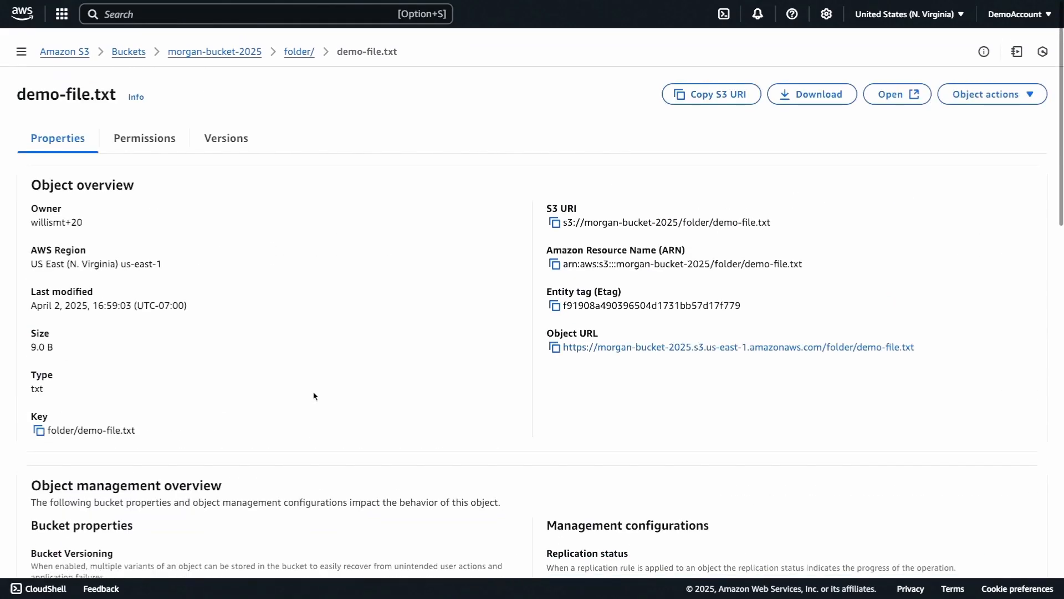
left_click(232, 139)
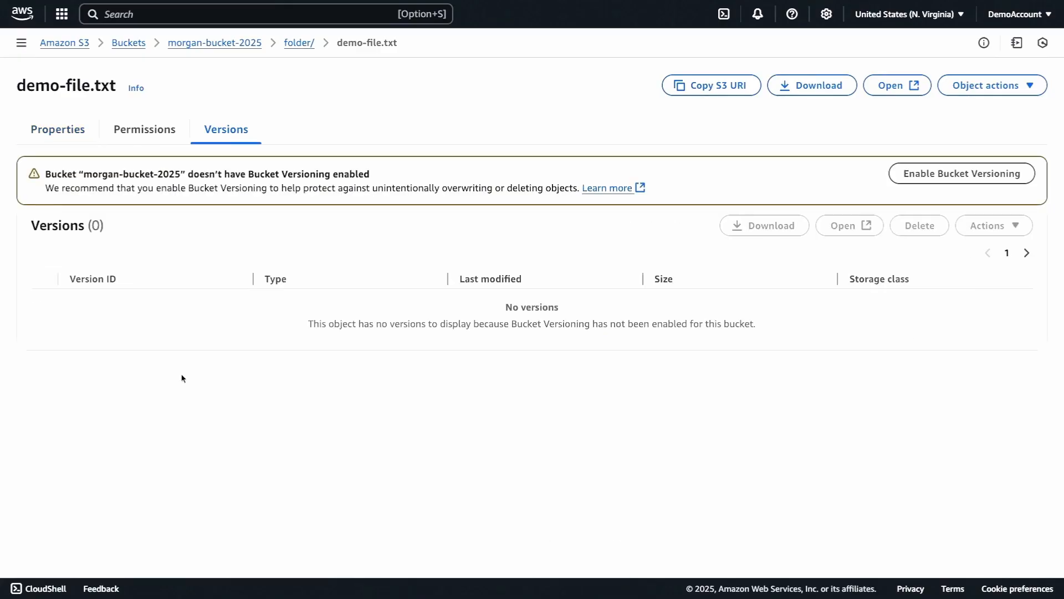